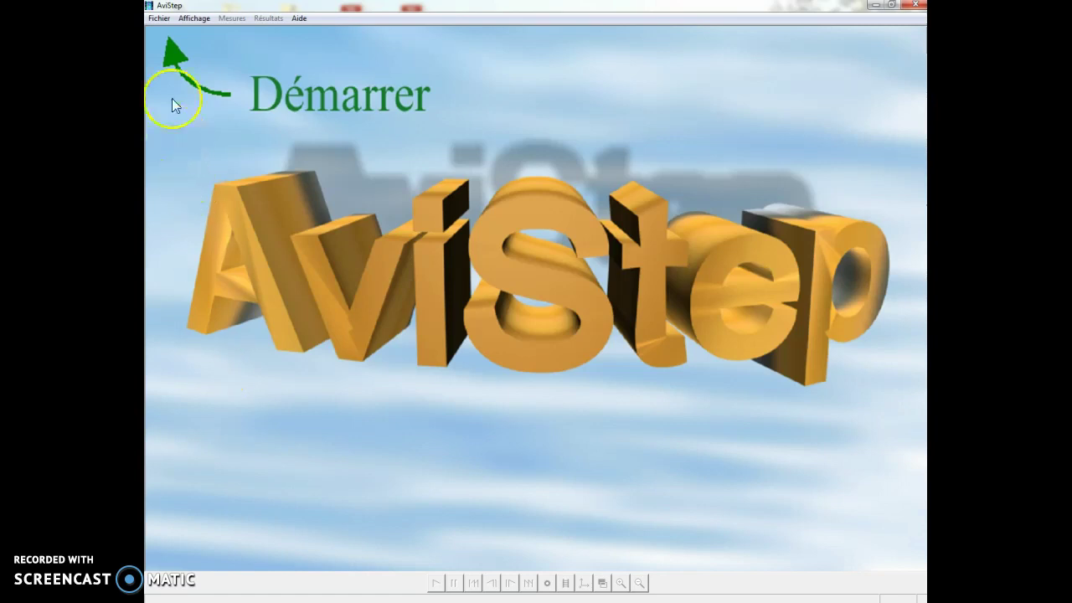
- Open the AVI video "vélo" from the "video seconde" folder
left_click(158, 25)
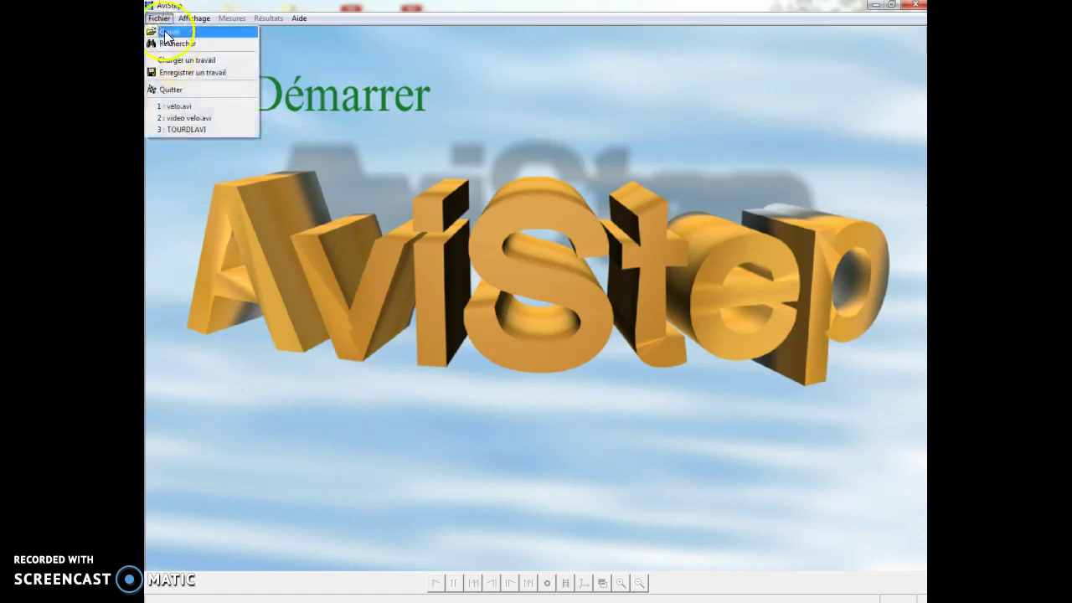
left_click(165, 30)
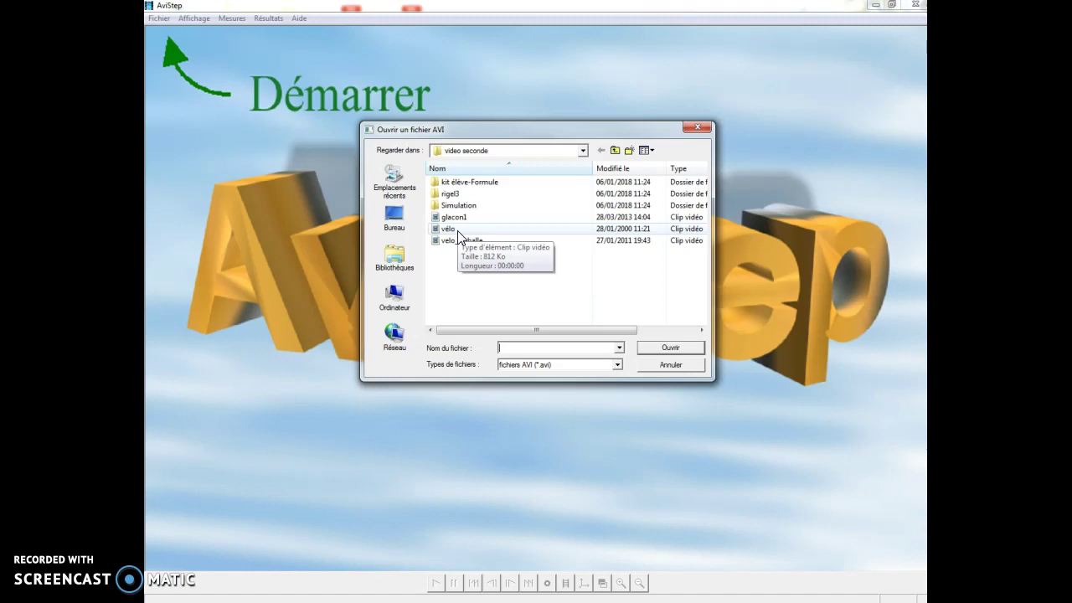
left_click(456, 231)
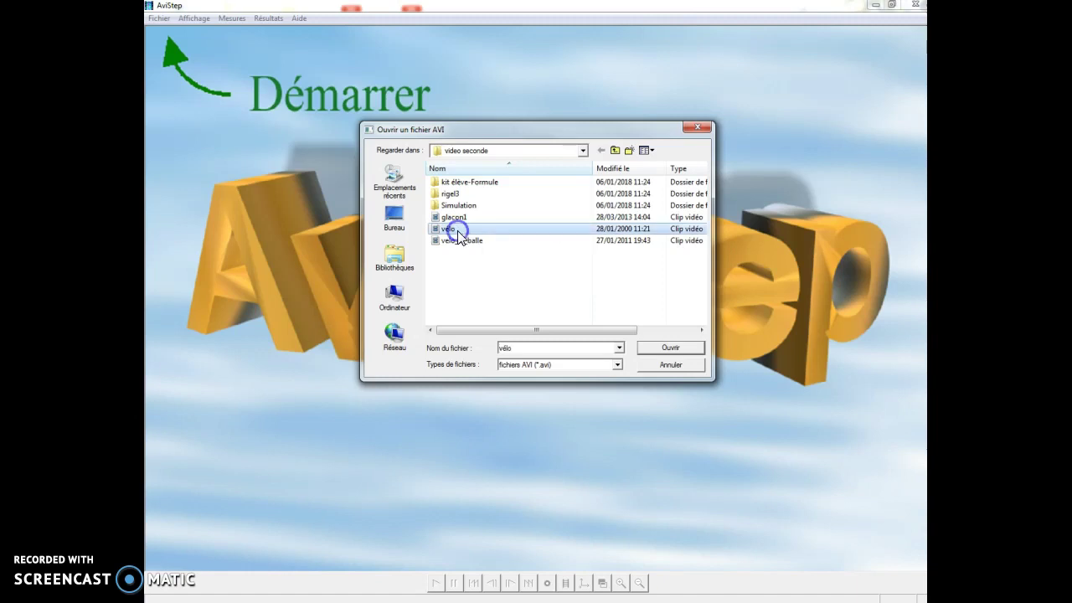
left_click(670, 346)
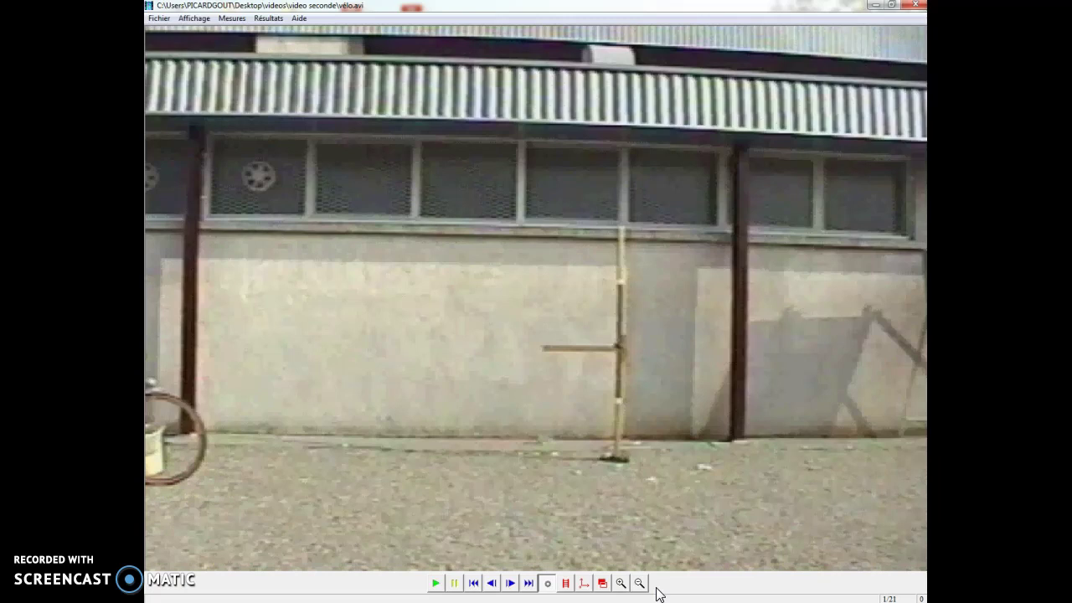
- Calibrate the scale with a segment from the foot of the vertical pole up to its horizontal bar, 1 m long
left_click(566, 584)
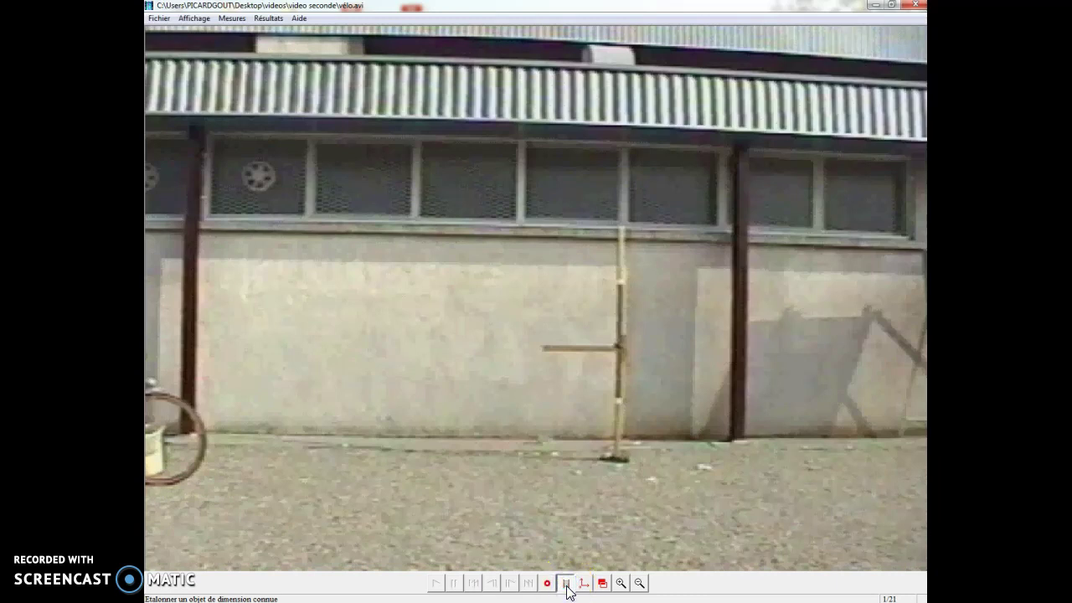
left_click(604, 459)
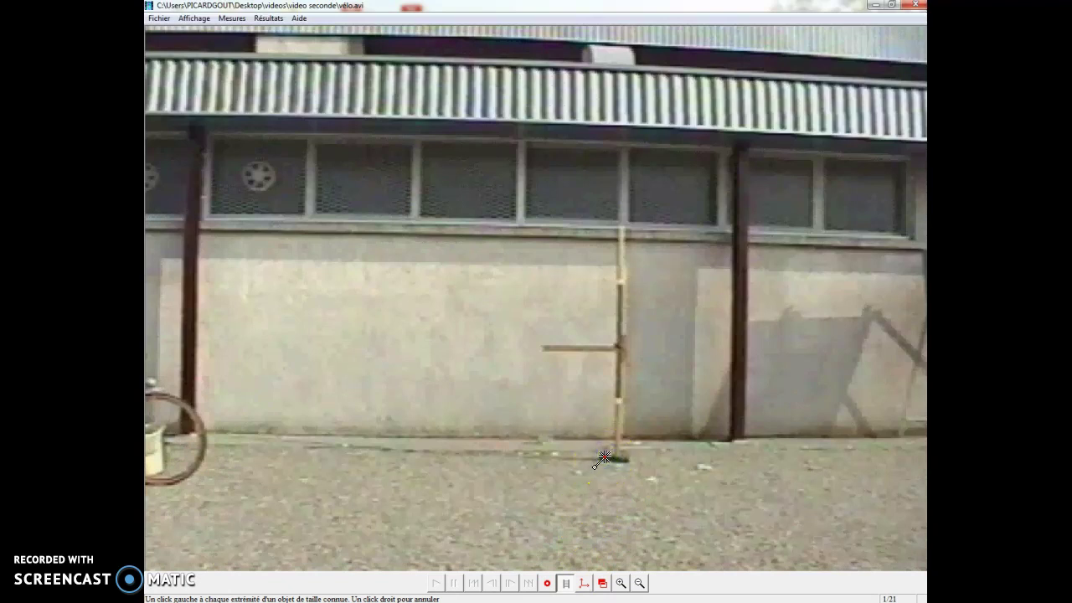
left_click(606, 350)
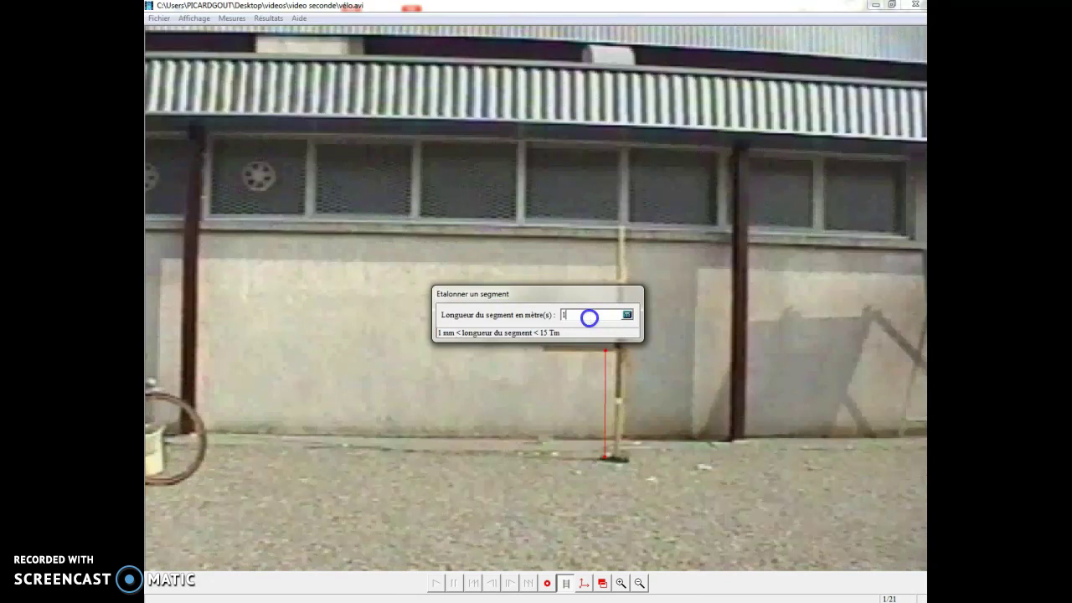
key("Return")
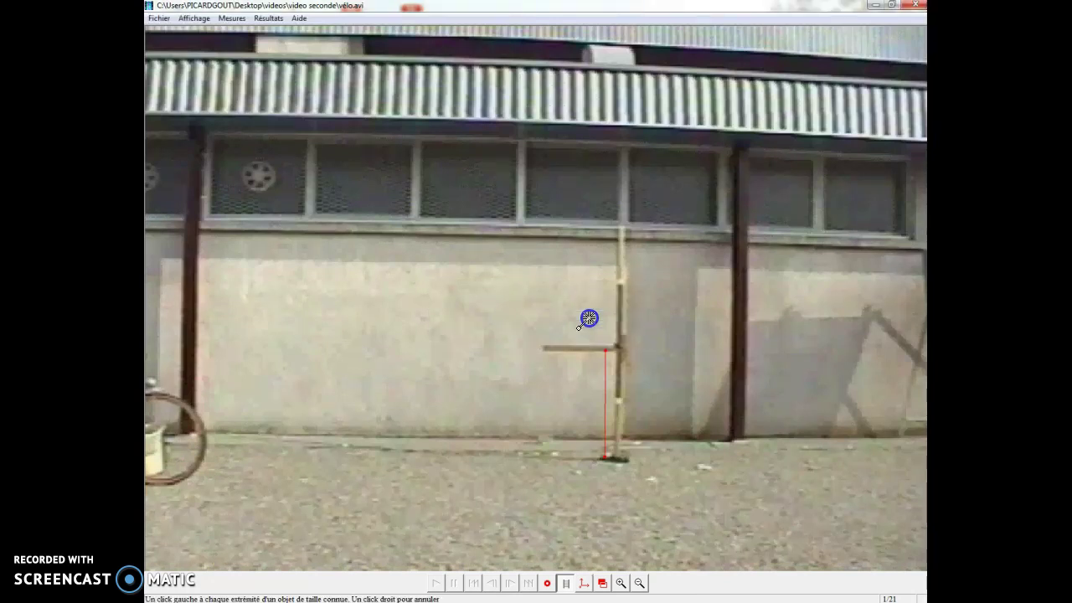
- Redo the scale calibration by marking the pole's foot and the horizontal bar again as a 1 m segment
right_click(602, 350)
left_click_drag(602, 352, 605, 452)
left_click(606, 452)
left_click(602, 351)
left_click(586, 313)
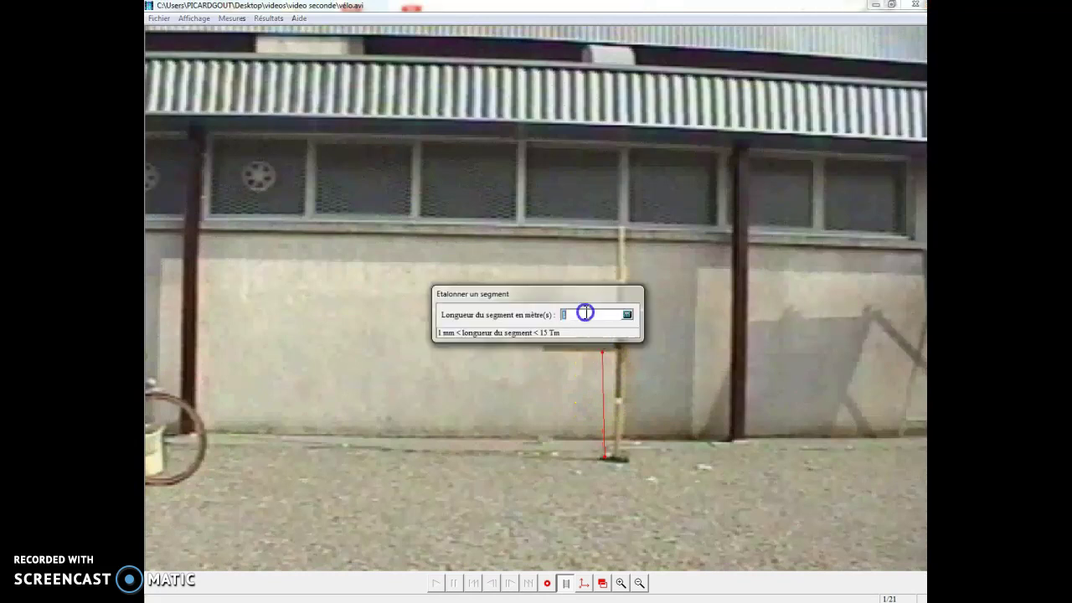
left_click(585, 313)
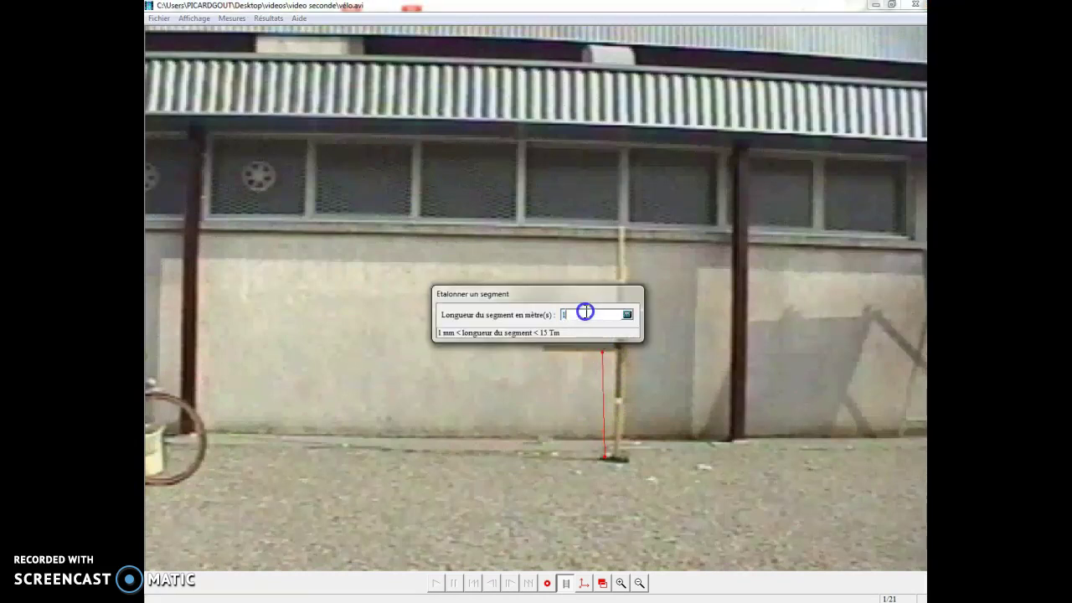
key("Return")
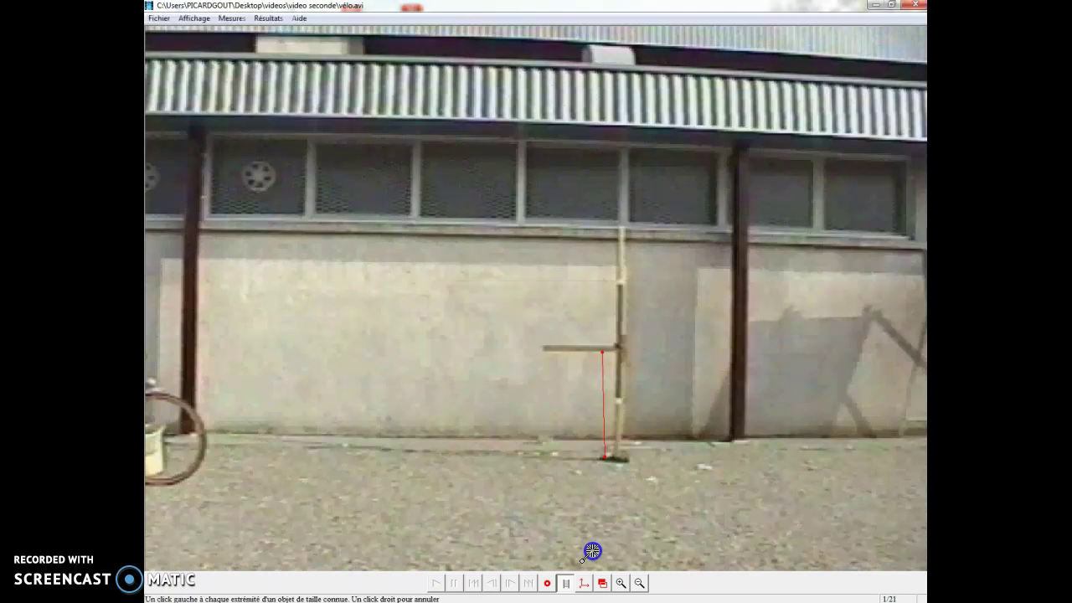
- Place the origin of the axes on the ground at the lower edge of the bicycle's front wheel, repositioning it once
left_click(583, 584)
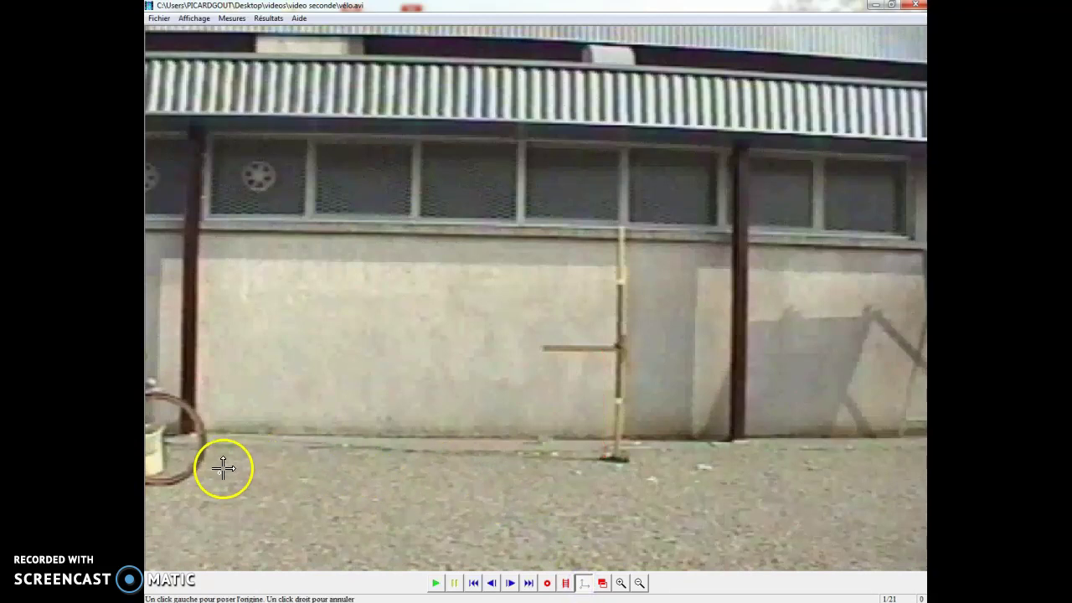
left_click(182, 484)
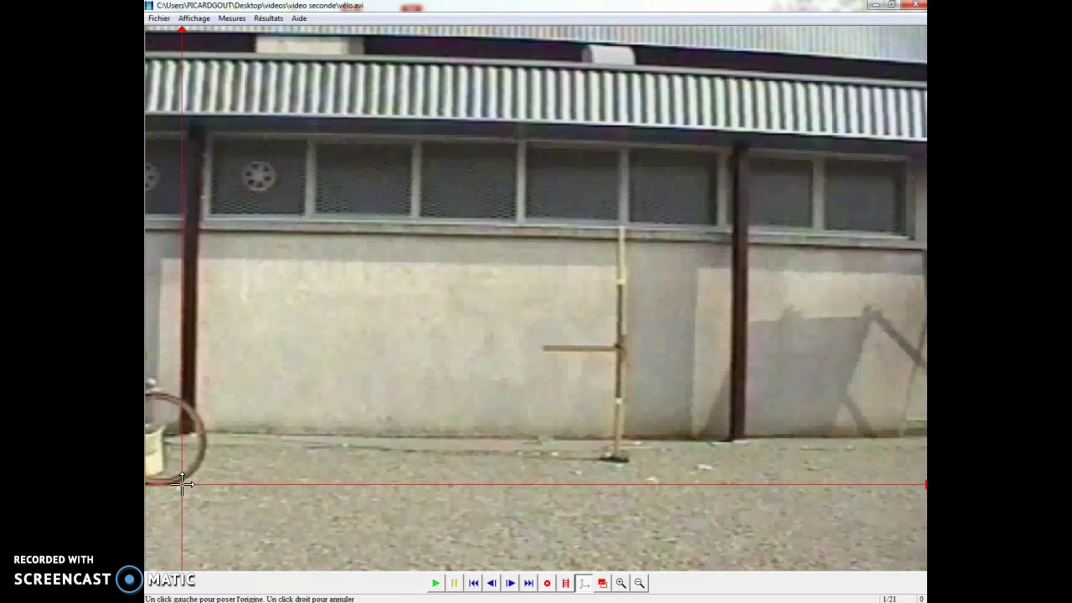
right_click(181, 483)
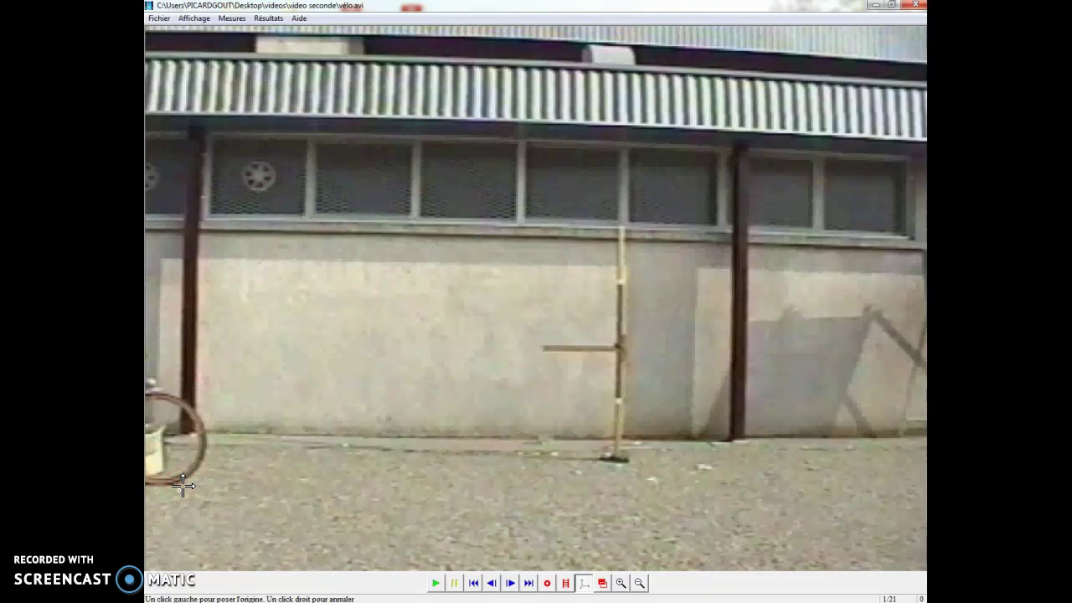
left_click(183, 484)
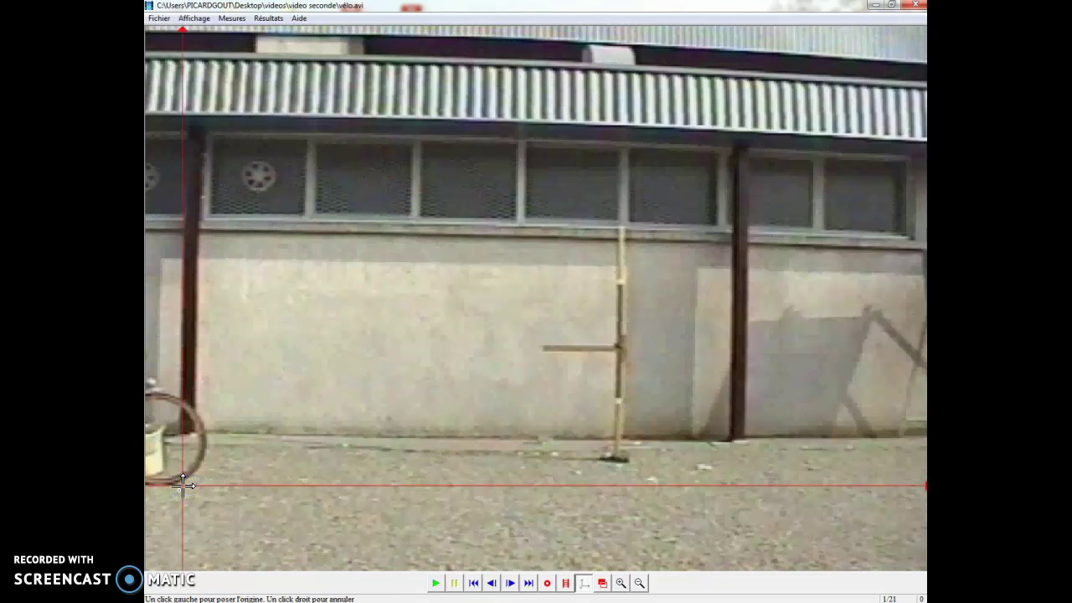
- Advance the video image by image to image 9, where the cyclist holds out the ball
left_click(511, 583)
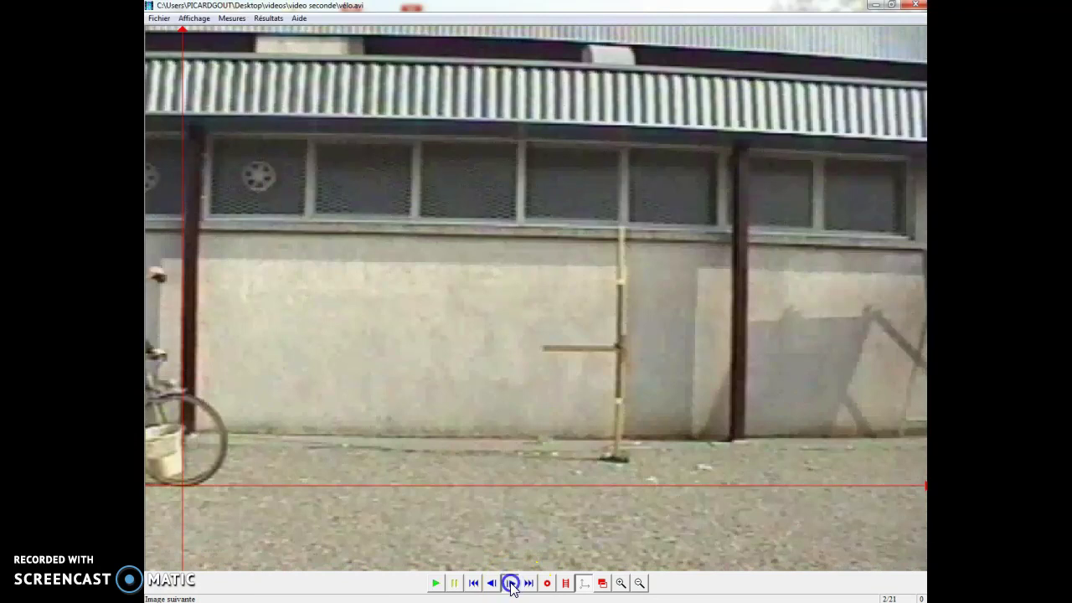
left_click(511, 584)
left_click(511, 584)
left_click(511, 583)
left_click(510, 583)
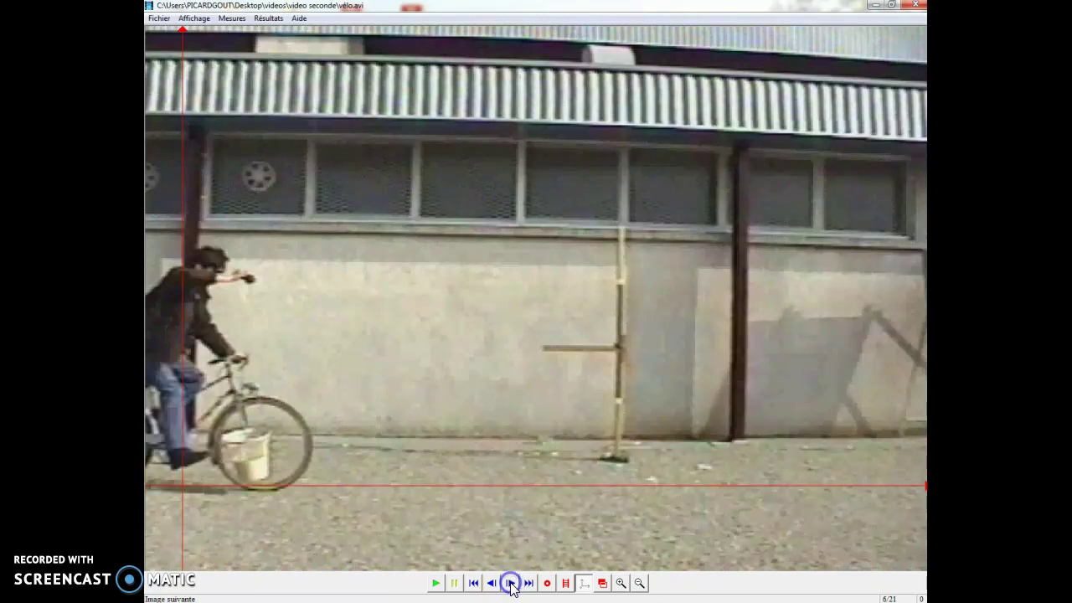
left_click(511, 584)
left_click(511, 584)
left_click(511, 584)
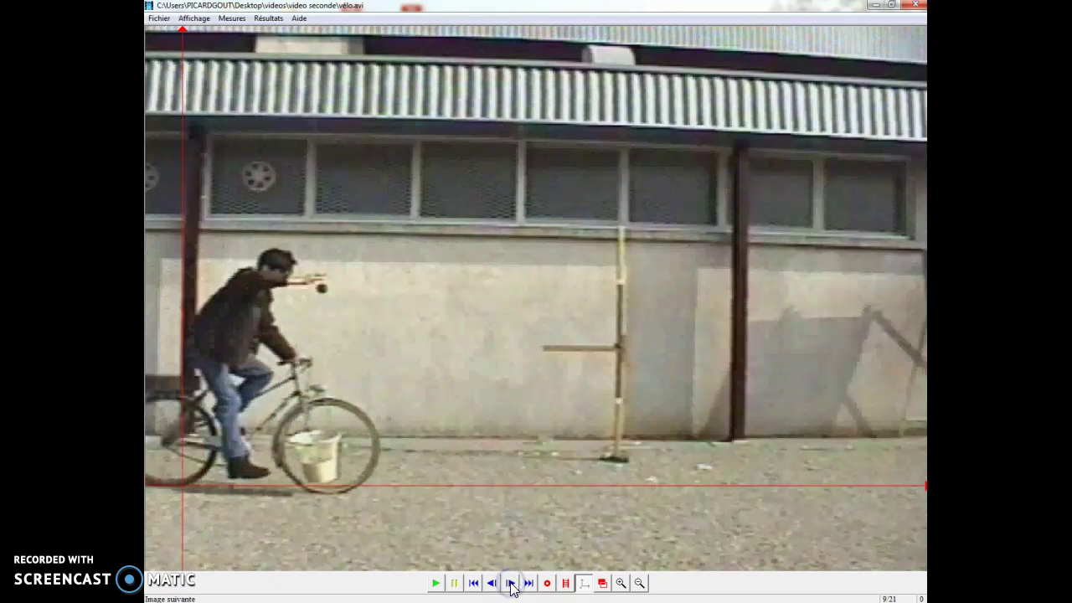
- Activate trajectory marking and set the measurements to two marks per image
left_click(546, 583)
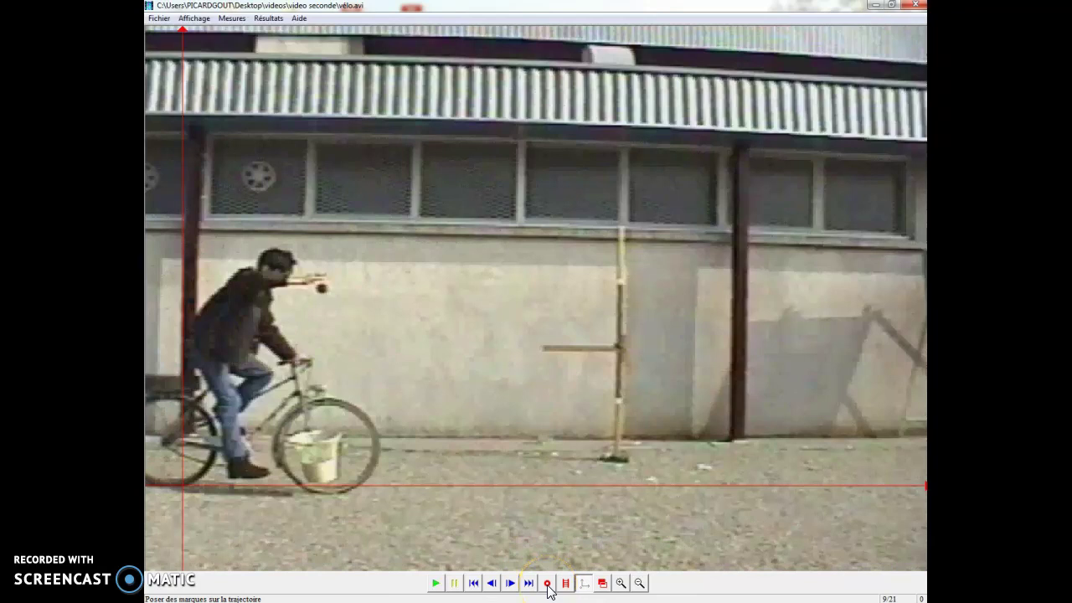
left_click(547, 583)
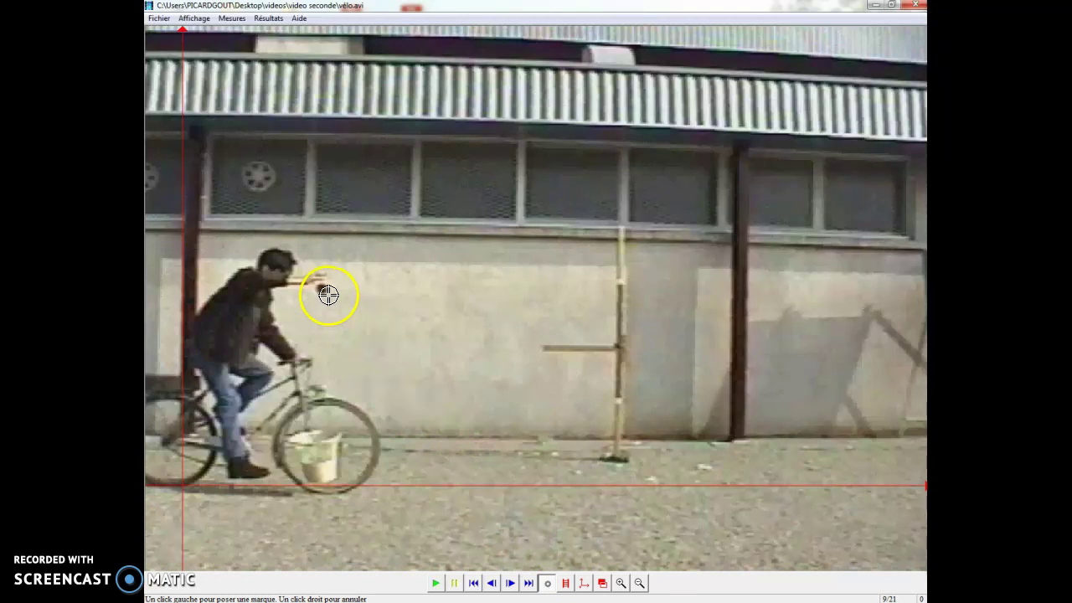
left_click(232, 21)
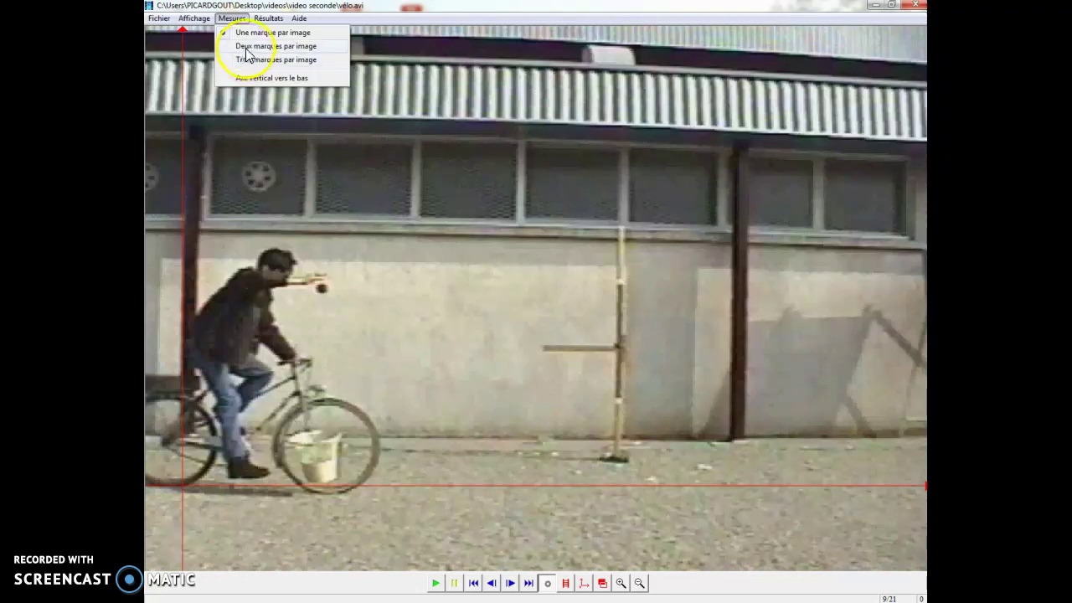
left_click(241, 59)
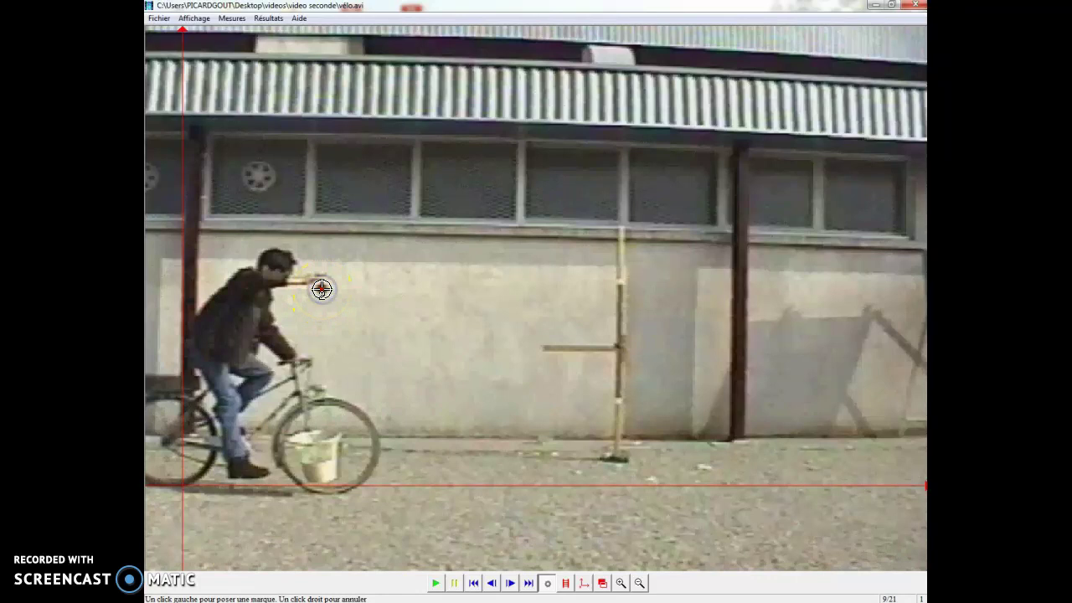
- Mark the ball and the bicycle's front lamp on each of images 9 to 11
left_click_drag(320, 303, 320, 389)
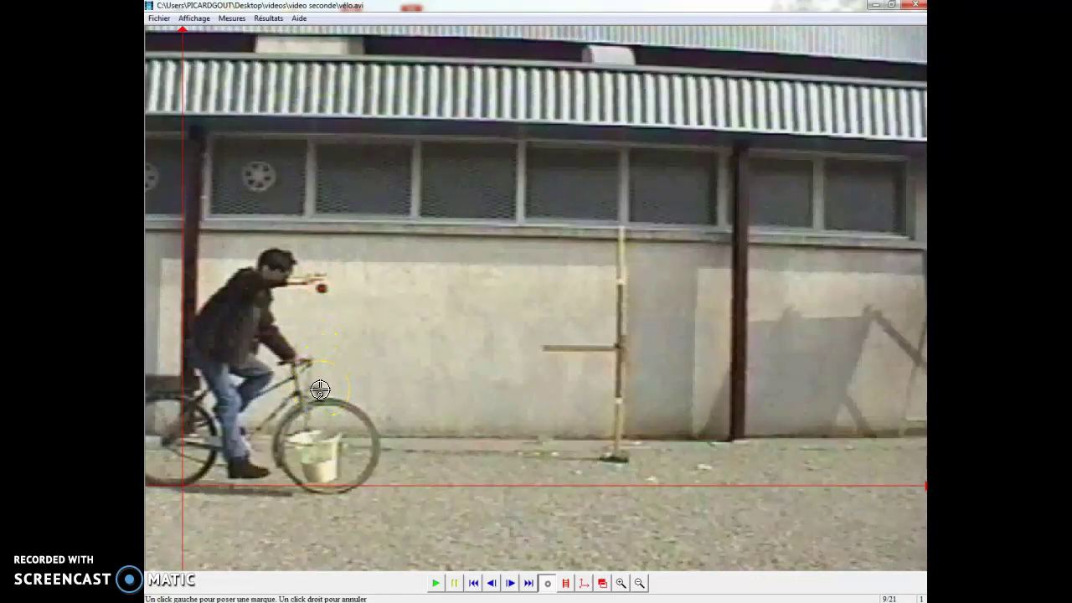
left_click(320, 389)
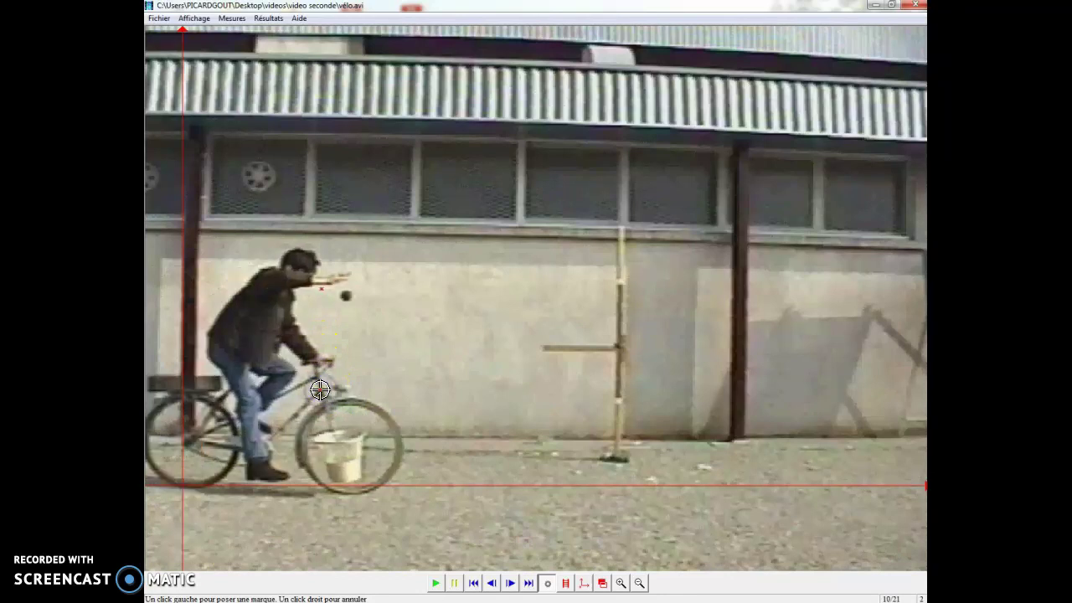
left_click(346, 298)
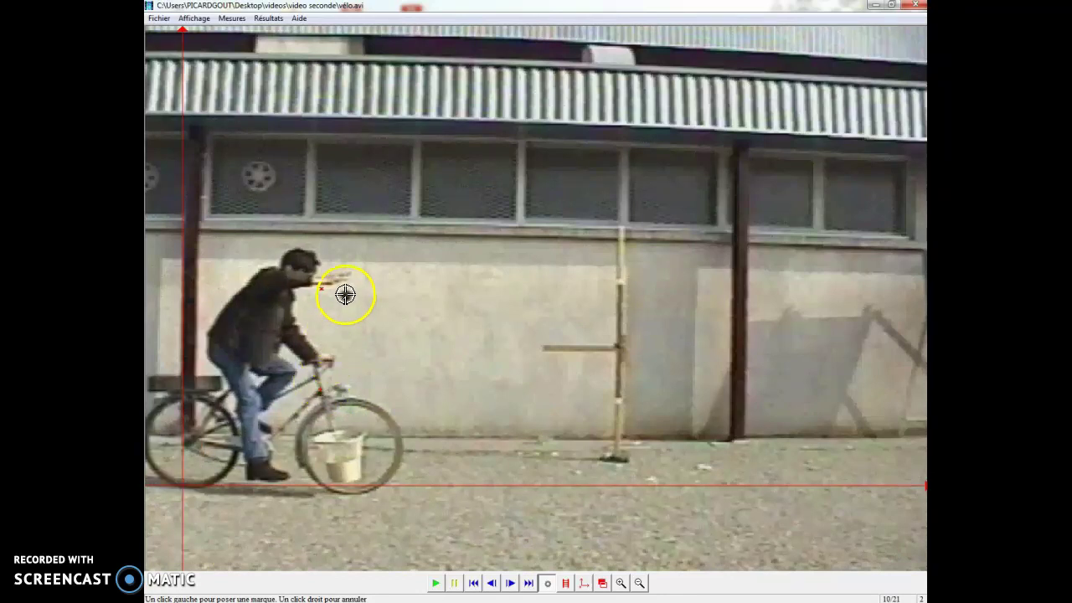
left_click(340, 378)
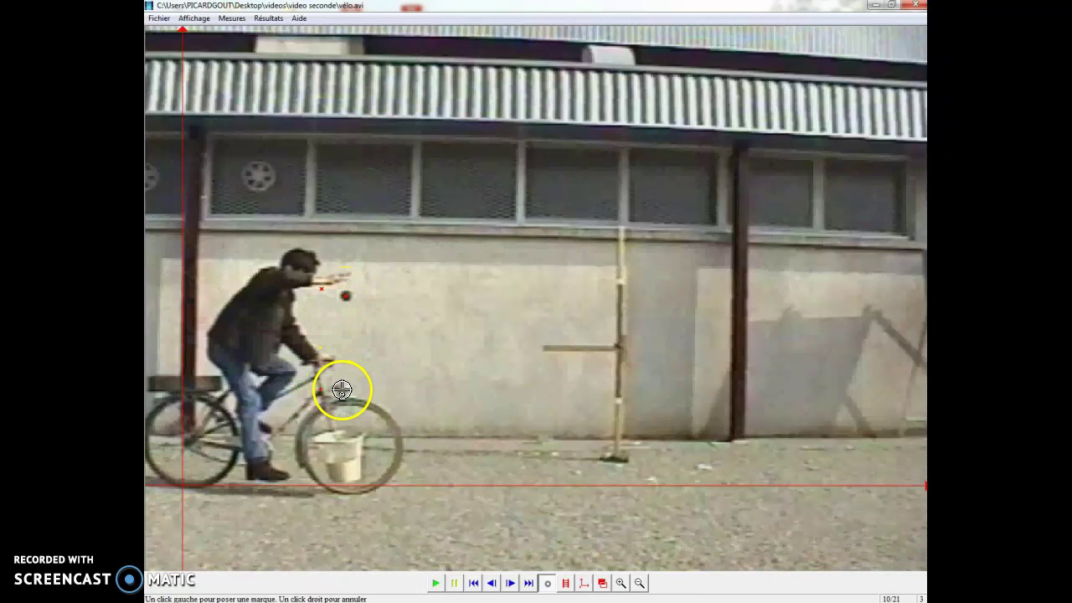
left_click(371, 308)
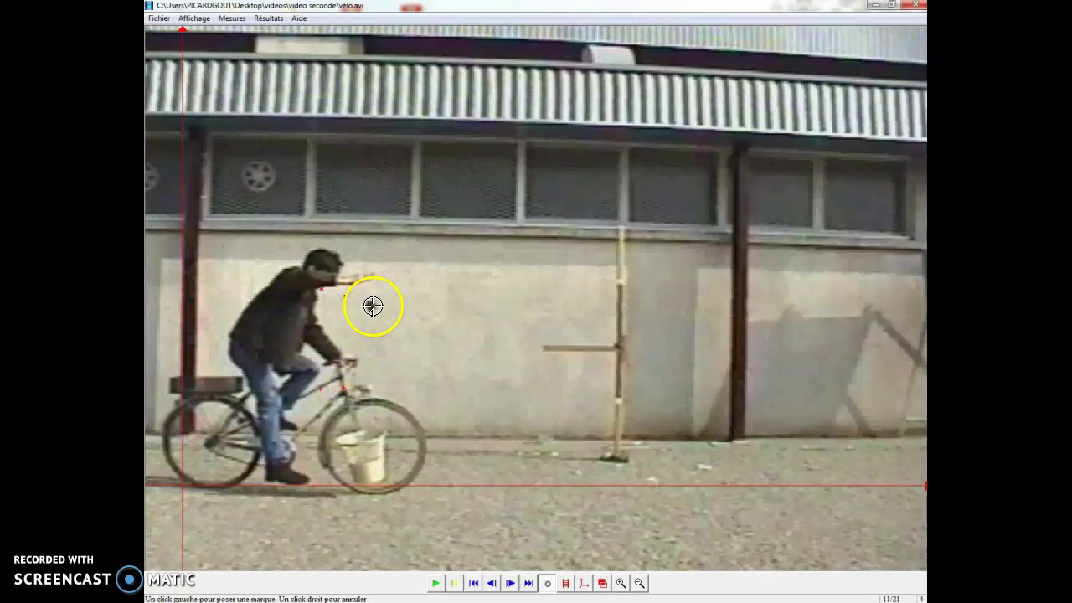
left_click(362, 378)
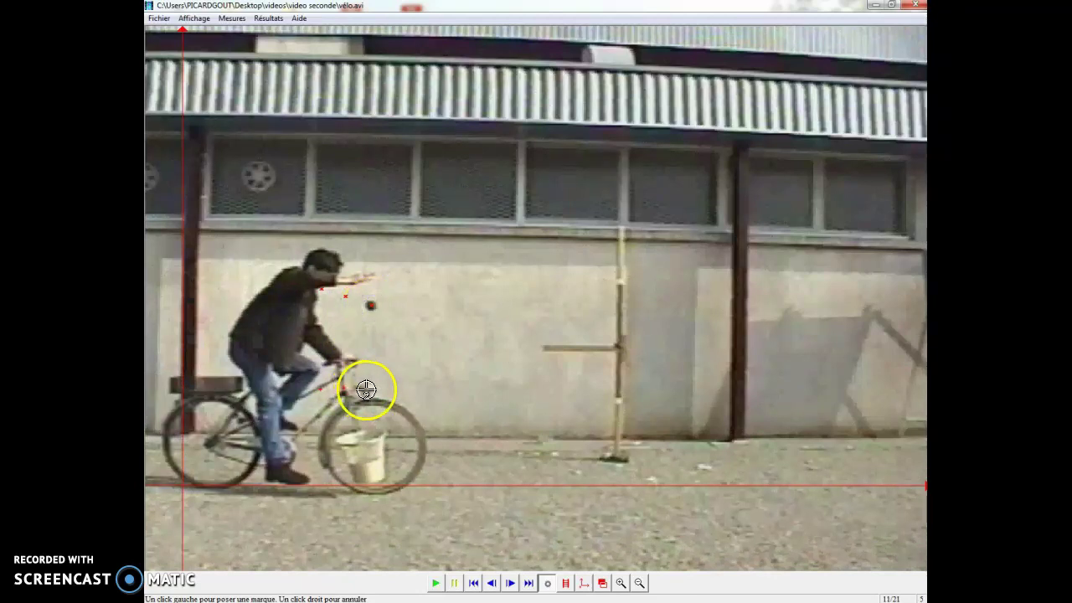
- Mark the falling ball and the front lamp on each of images 12 to 14
left_click(398, 316)
left_click(388, 387)
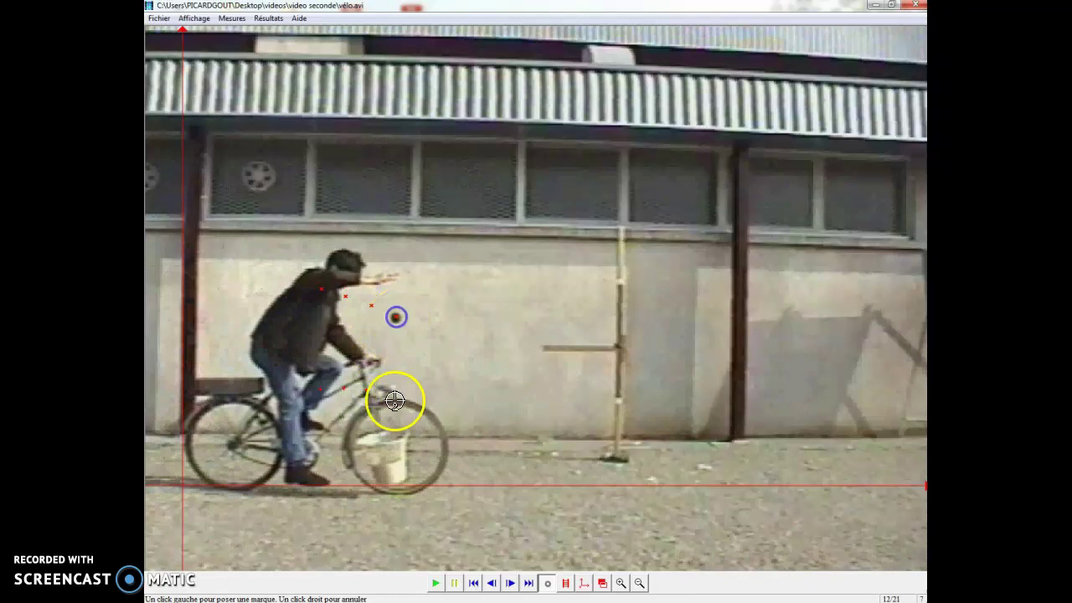
left_click(420, 332)
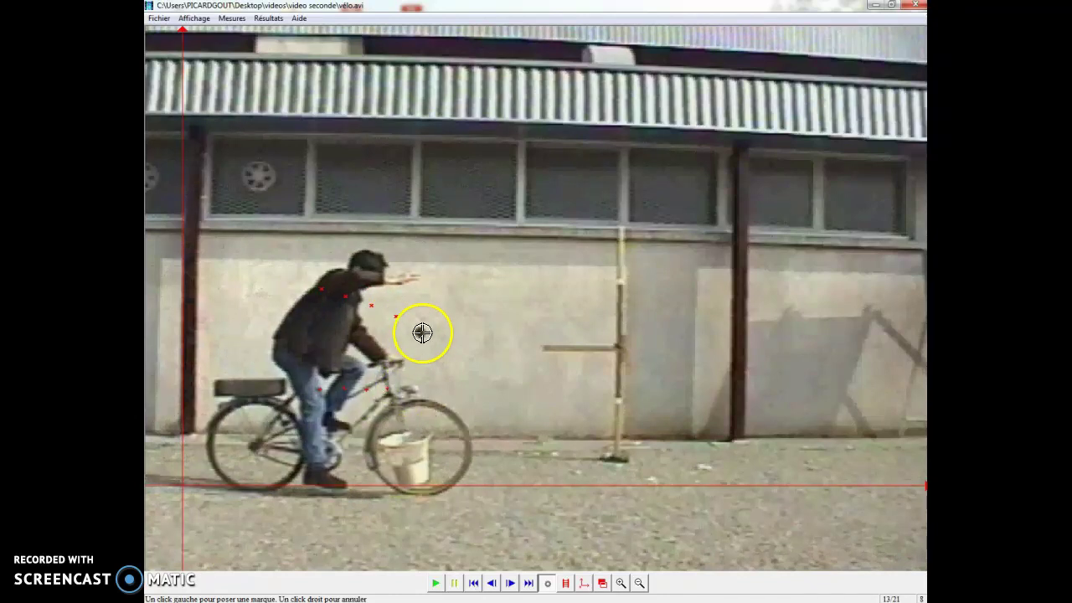
left_click(412, 387)
left_click(438, 362)
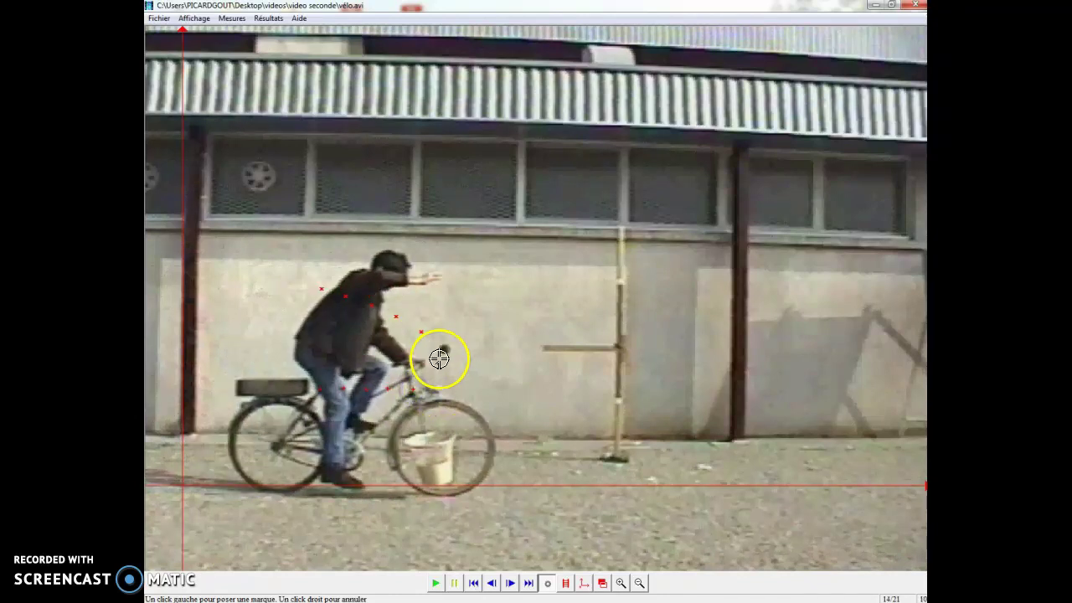
left_click(438, 388)
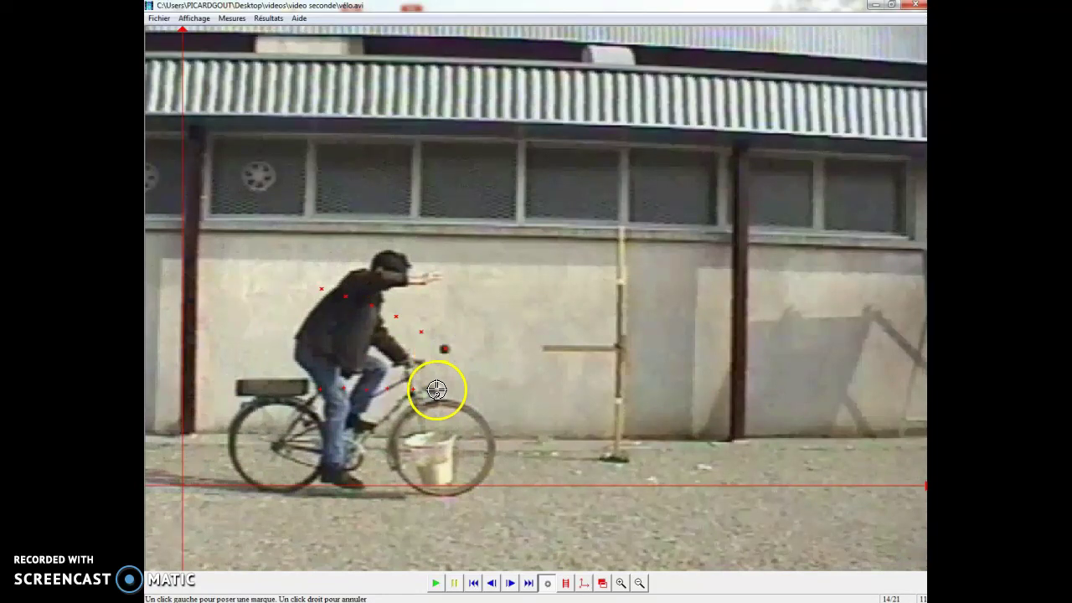
- Mark the falling ball and the bicycle's front lamp on each of images 15 to 18
left_click(470, 376)
left_click(468, 367)
left_click(458, 388)
left_click(494, 389)
left_click(519, 413)
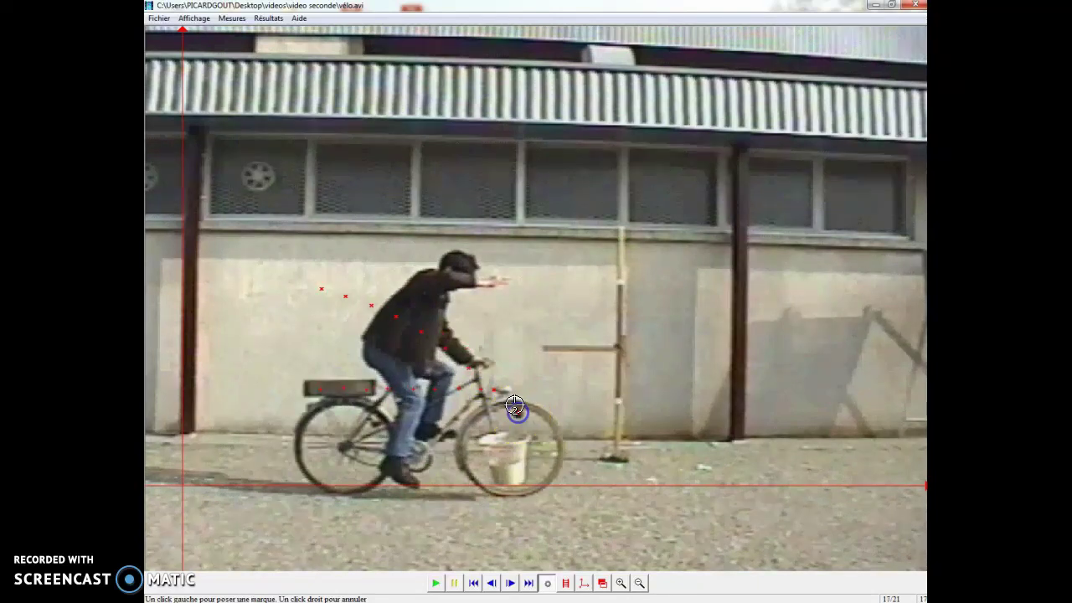
left_click(542, 435)
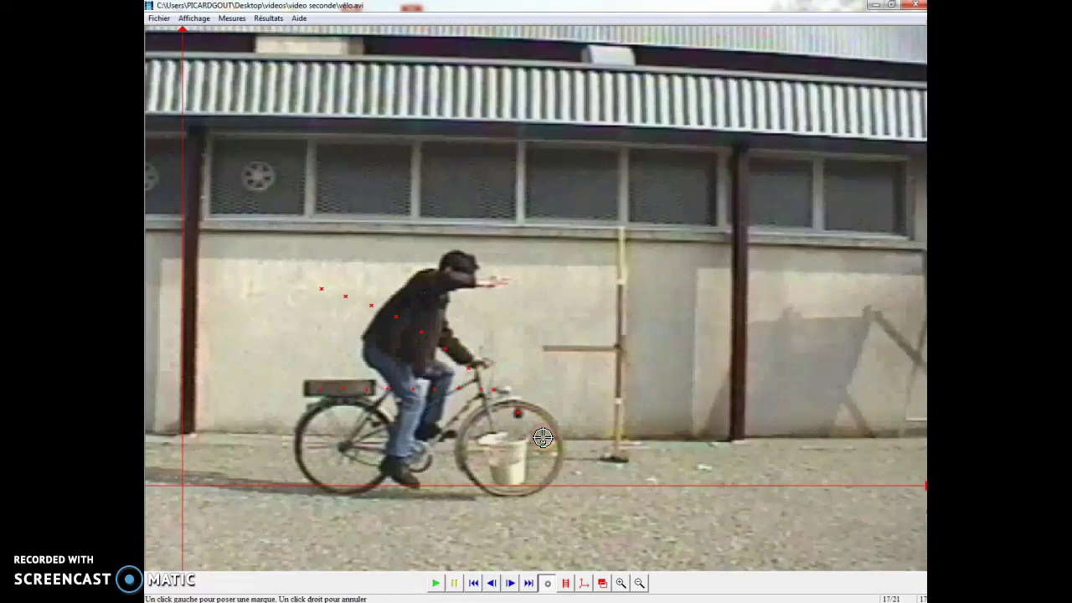
left_click(542, 459)
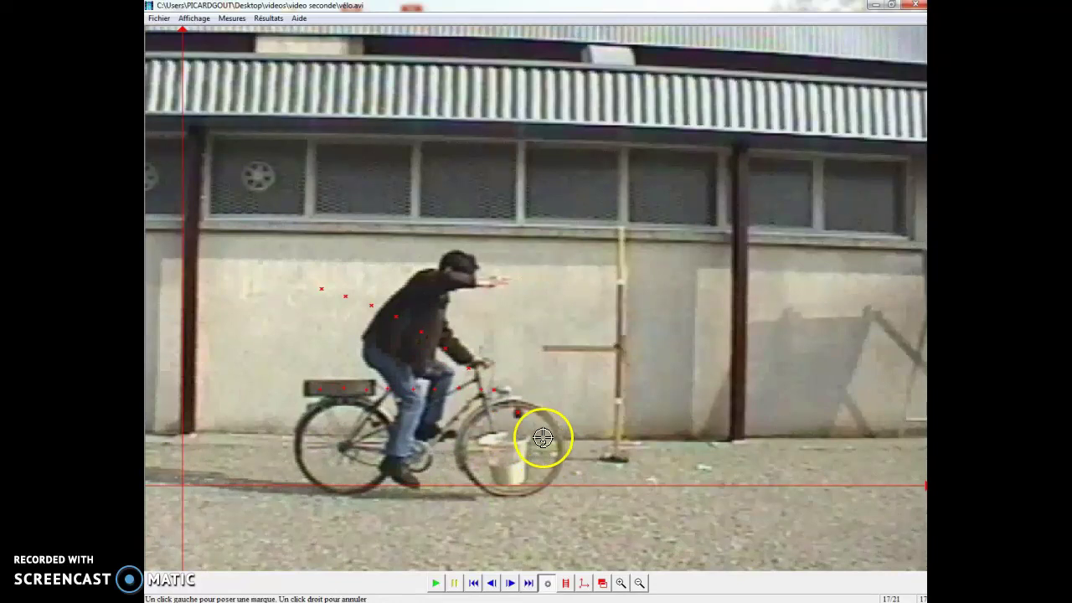
left_click(507, 391)
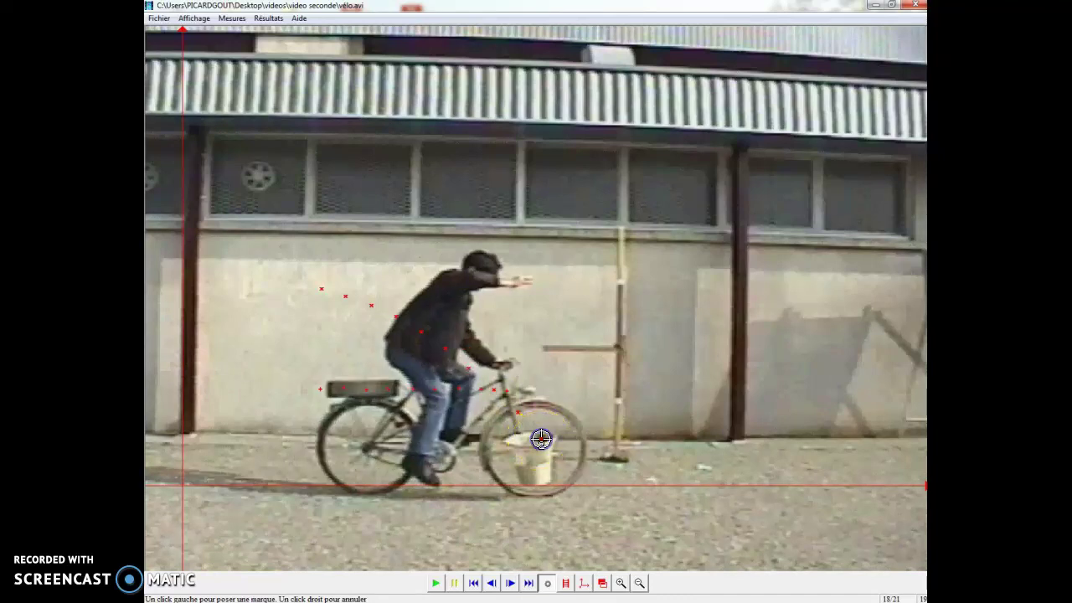
left_click(528, 390)
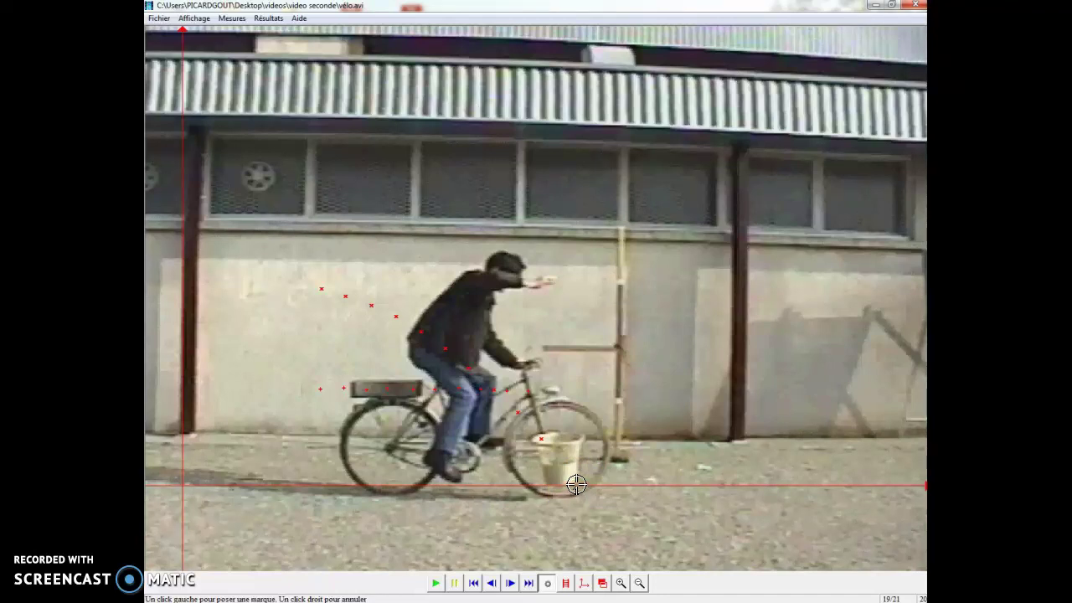
- Plot the trajectories of both points (1-2) together in the reference frame linked to the camera
left_click(272, 20)
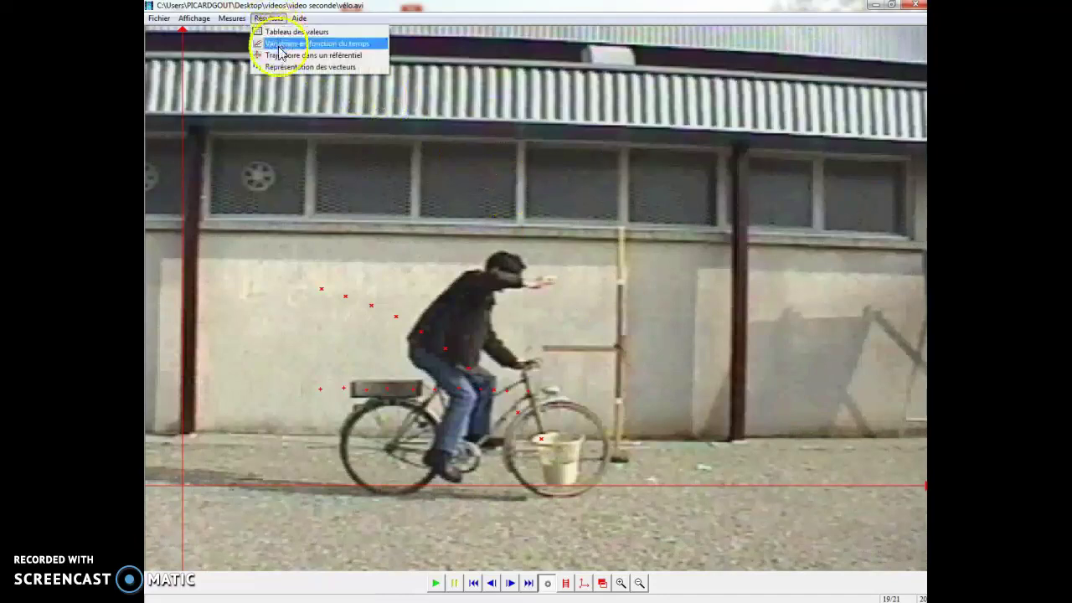
left_click(280, 57)
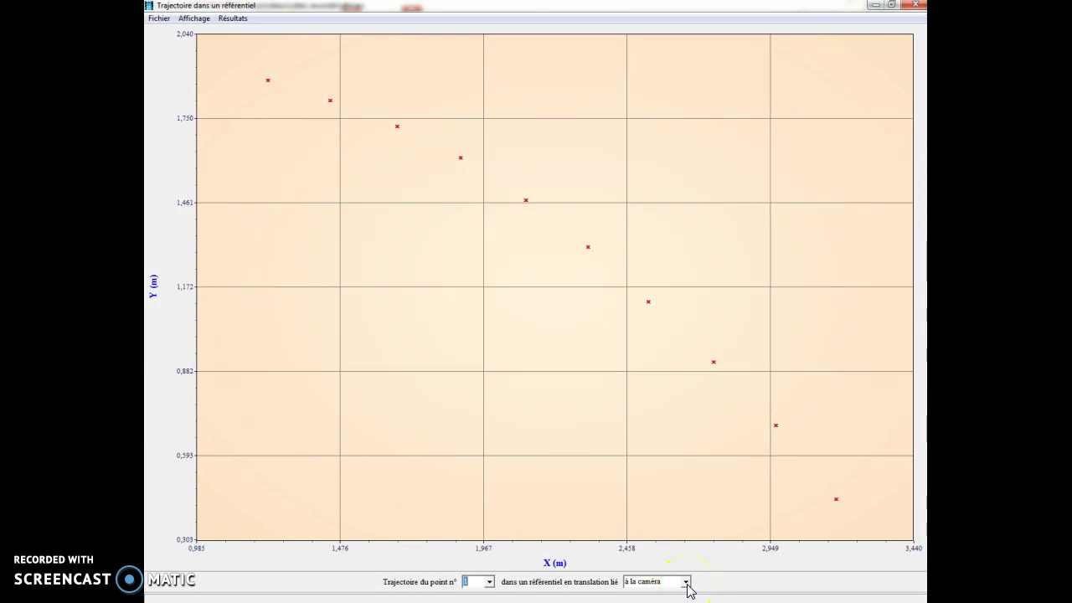
left_click(489, 582)
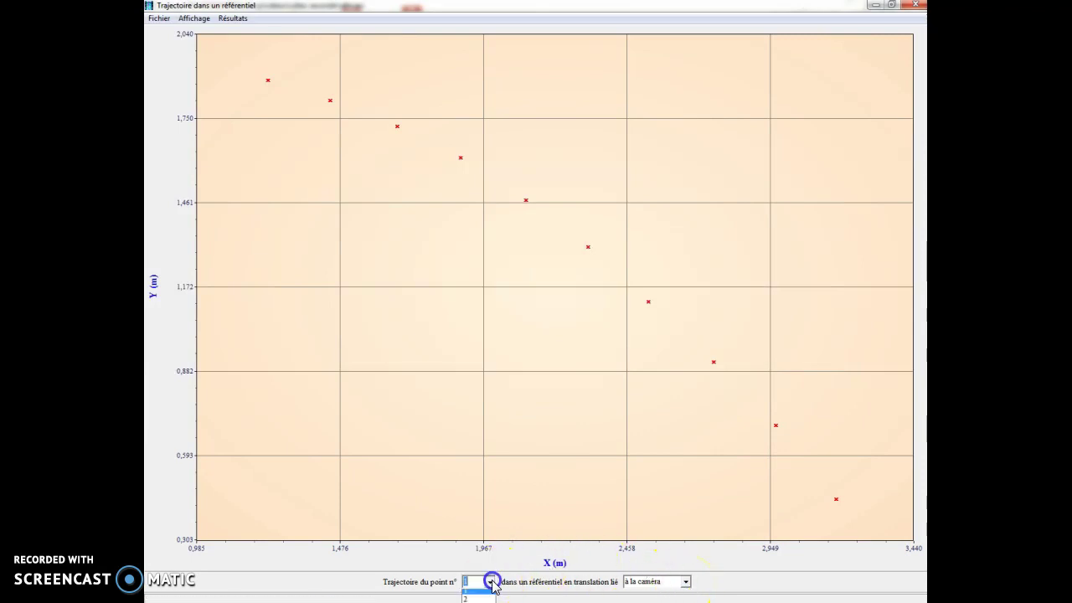
left_click(472, 602)
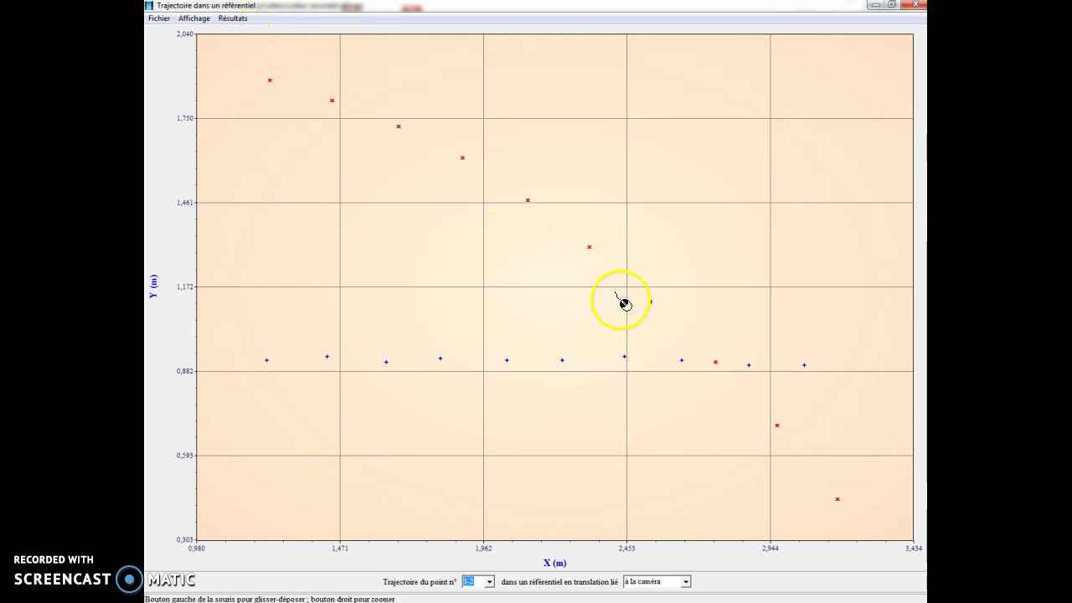
- Number the points on the trajectory graph and draw a curve through each series
left_click(200, 19)
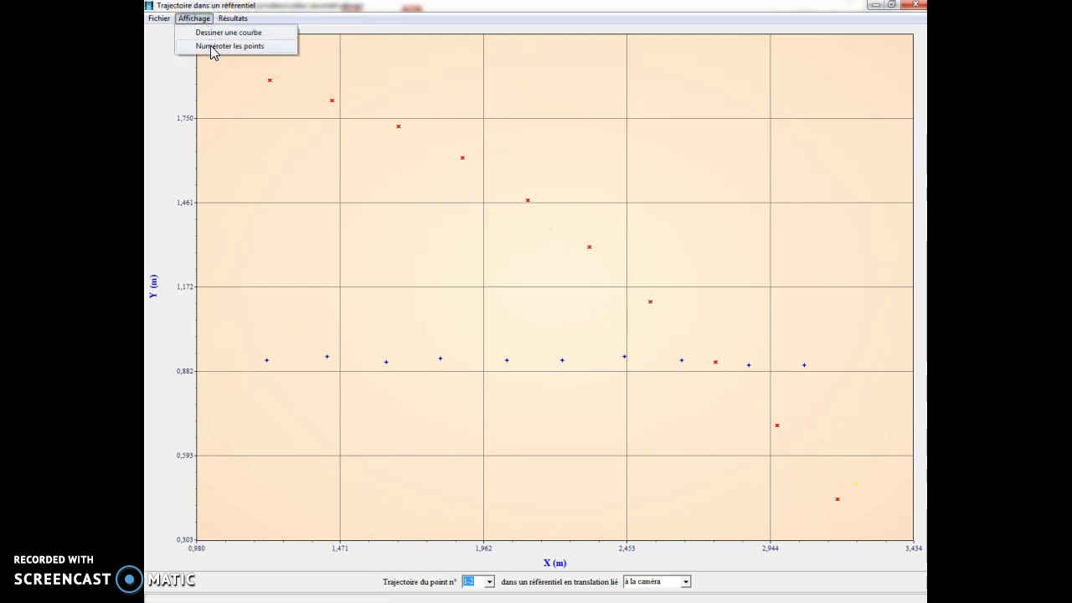
left_click(213, 47)
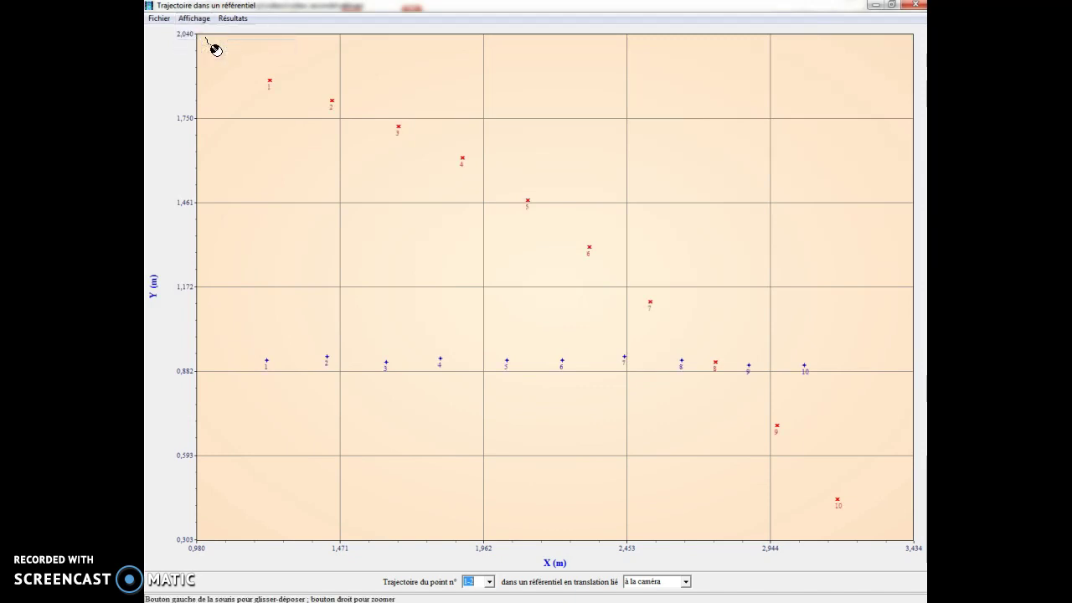
left_click(199, 19)
left_click(208, 29)
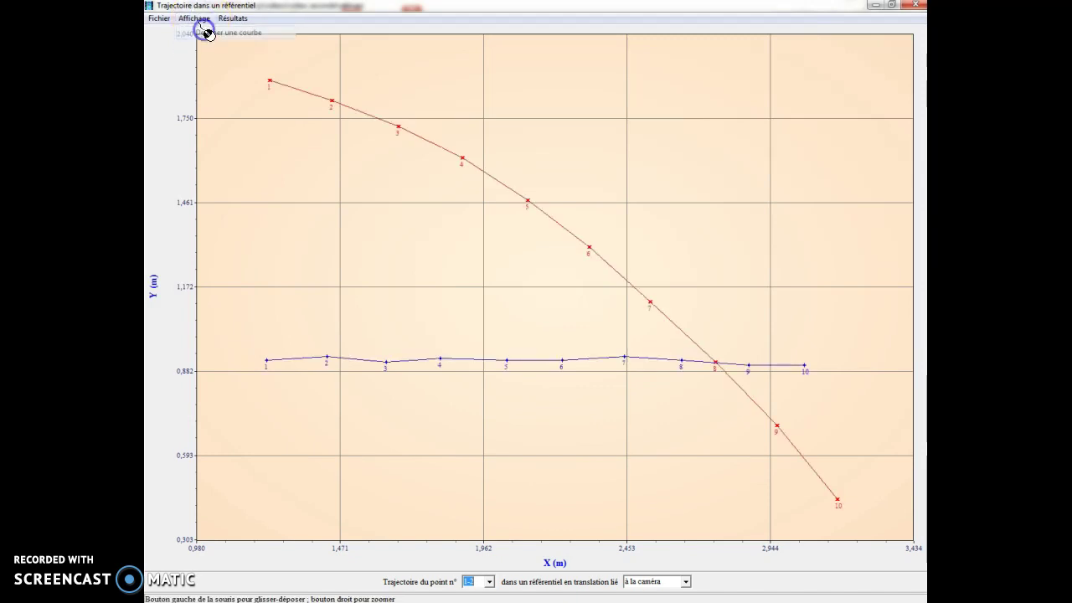
left_click(231, 20)
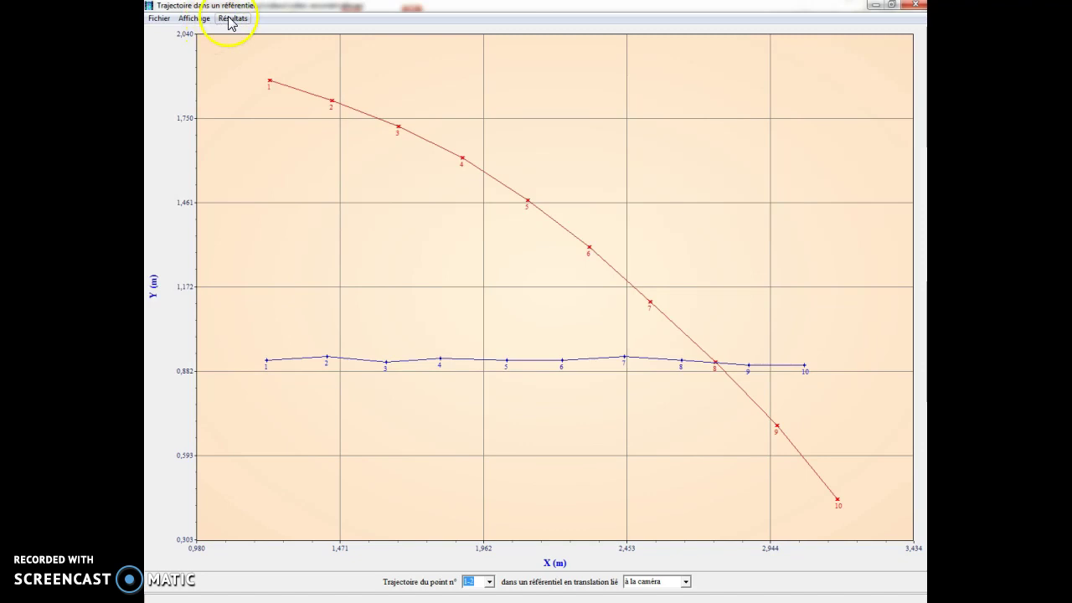
- Show the trajectories in the reference frame linked to point n° 1, followed by the one linked to point n° 2
left_click(689, 581)
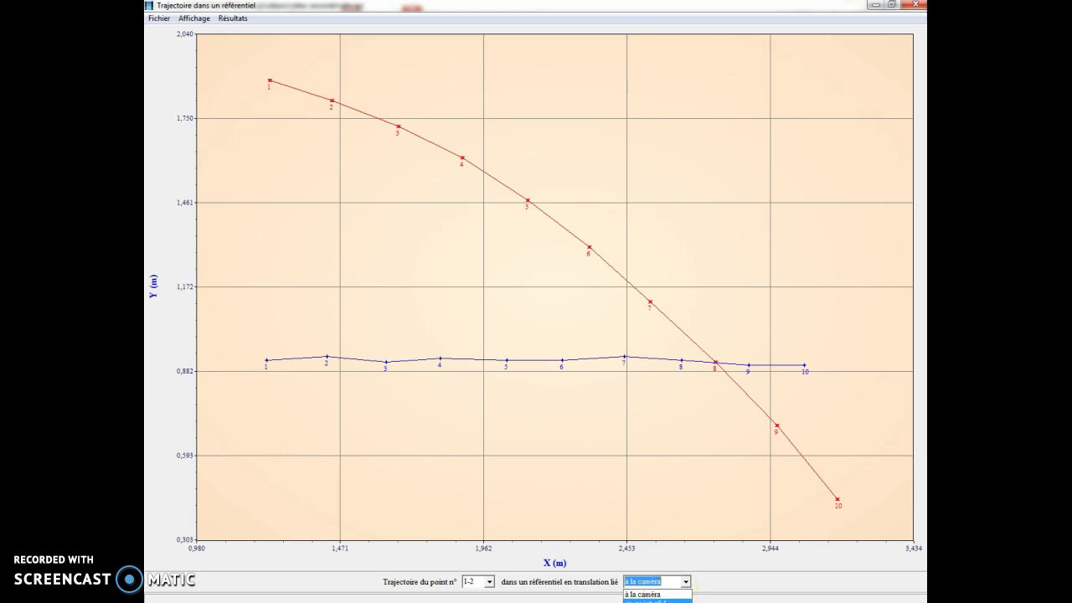
left_click(658, 599)
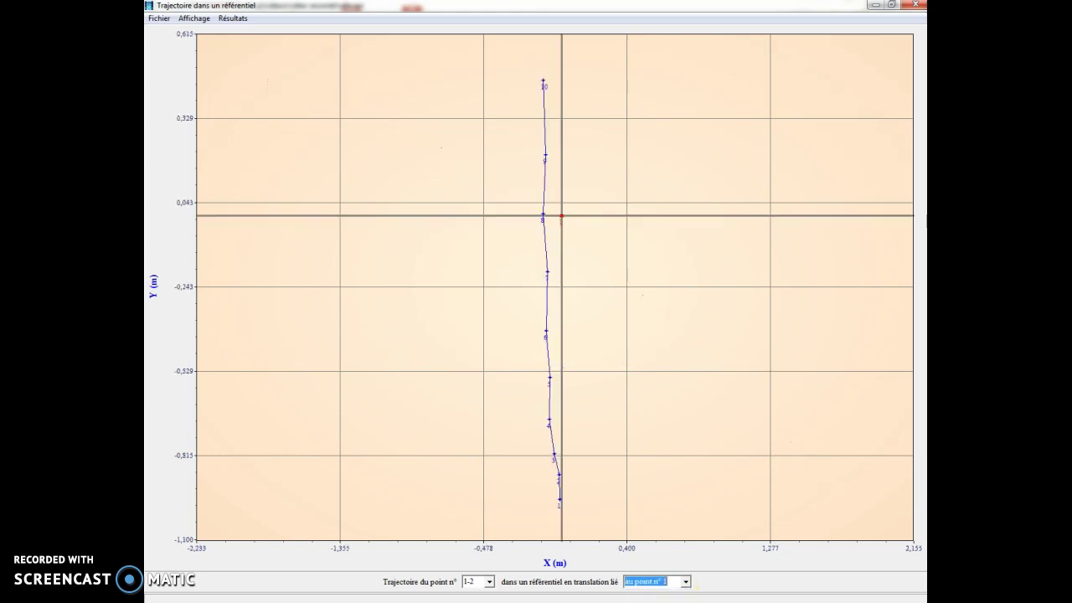
left_click(684, 582)
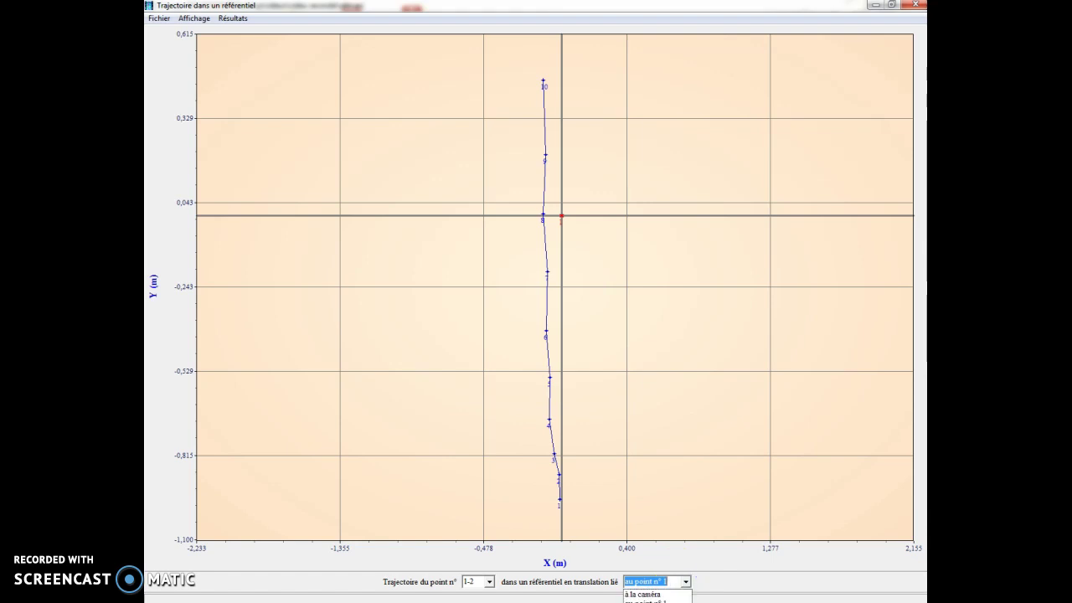
left_click(657, 602)
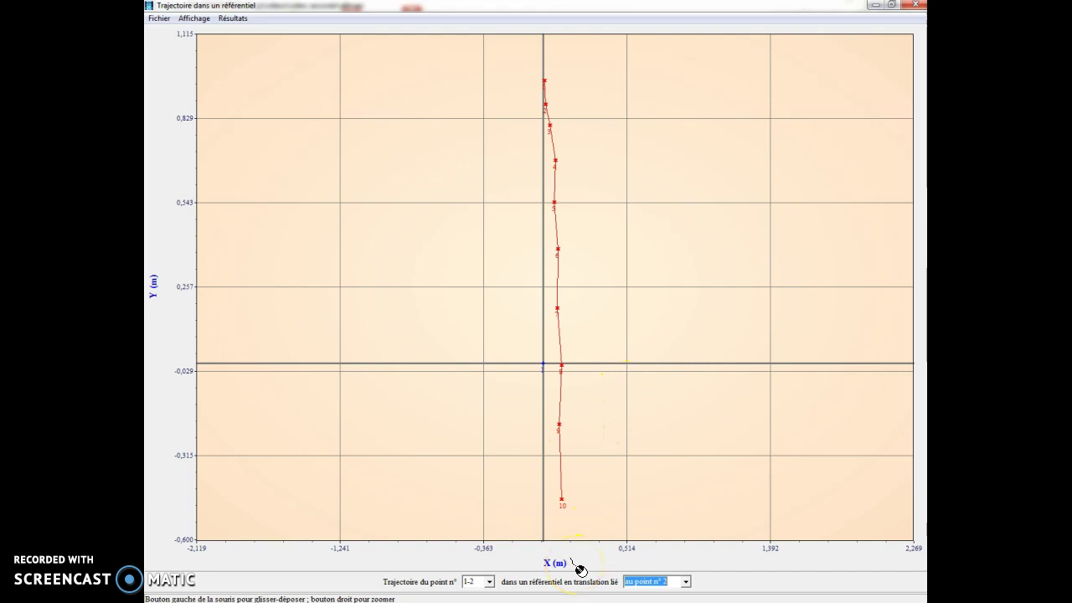
- Open the table of values for the marked points and display its velocity and acceleration columns
left_click(234, 19)
left_click(239, 32)
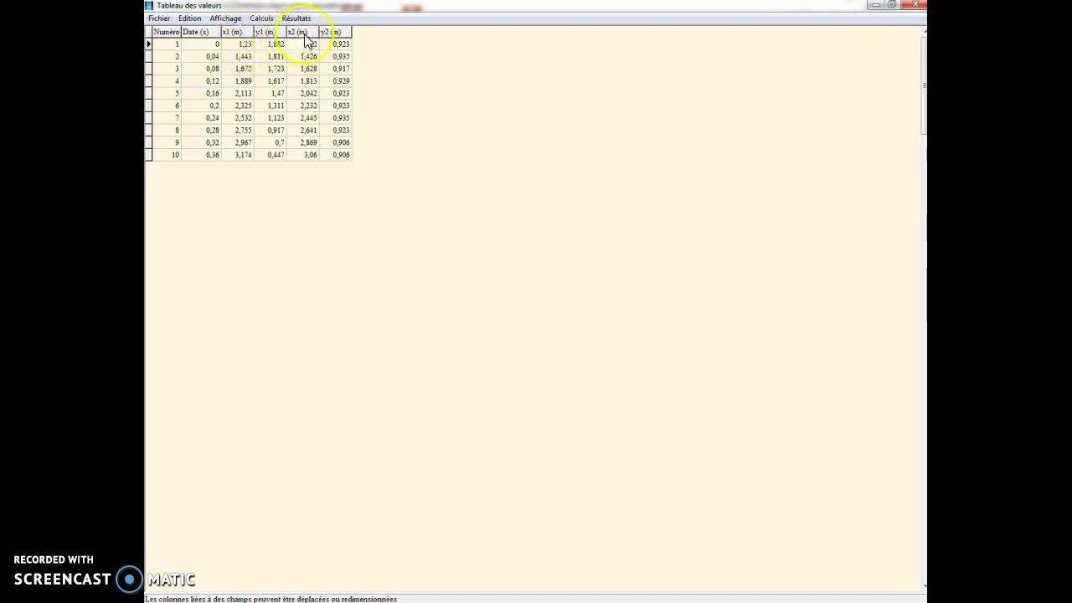
left_click(261, 18)
mouse_move(234, 20)
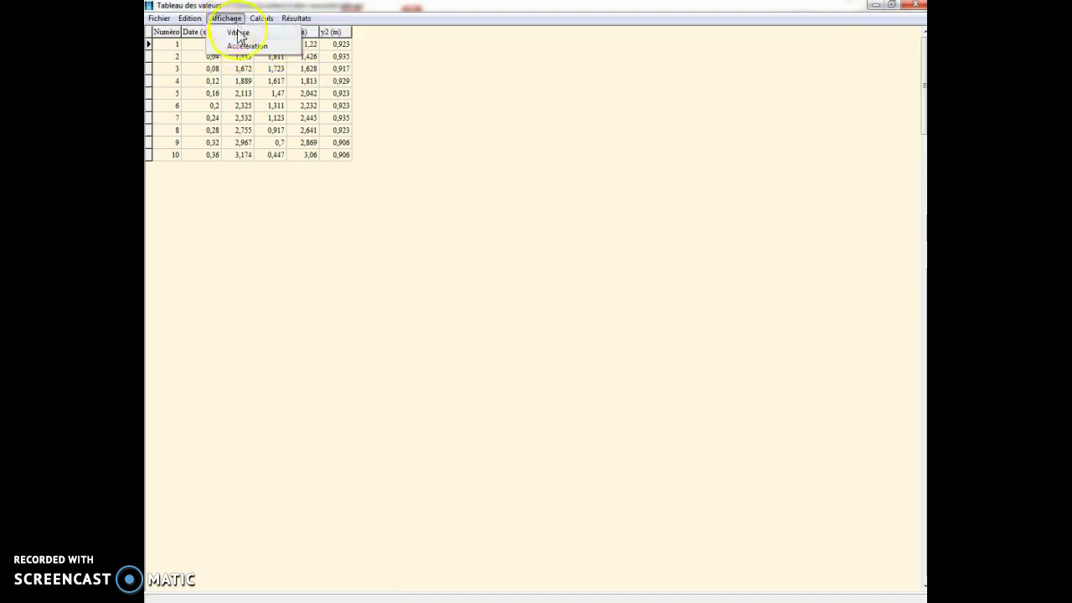
left_click(239, 34)
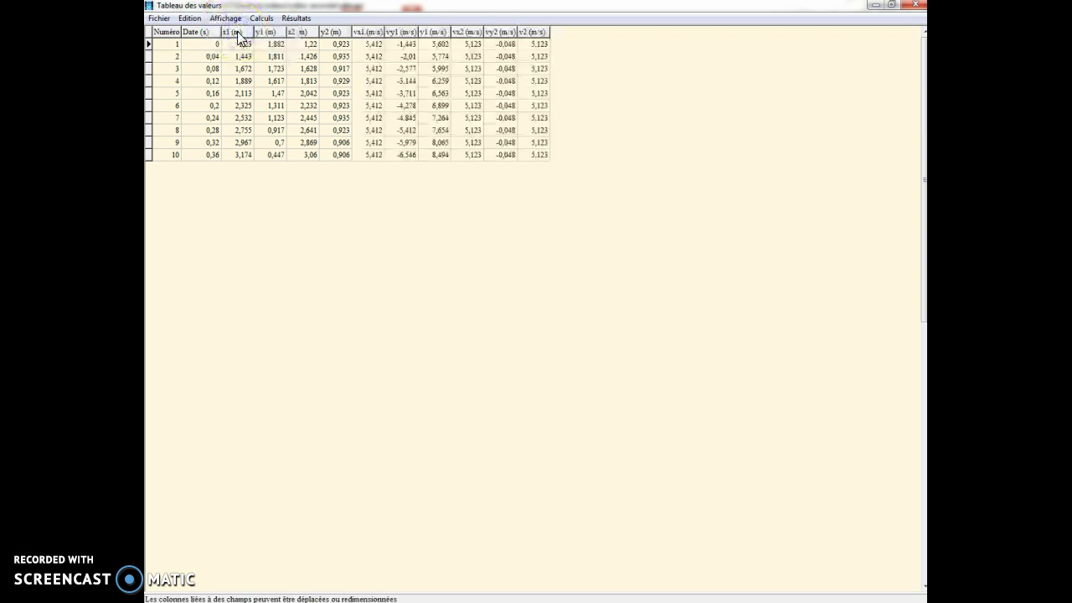
left_click(226, 18)
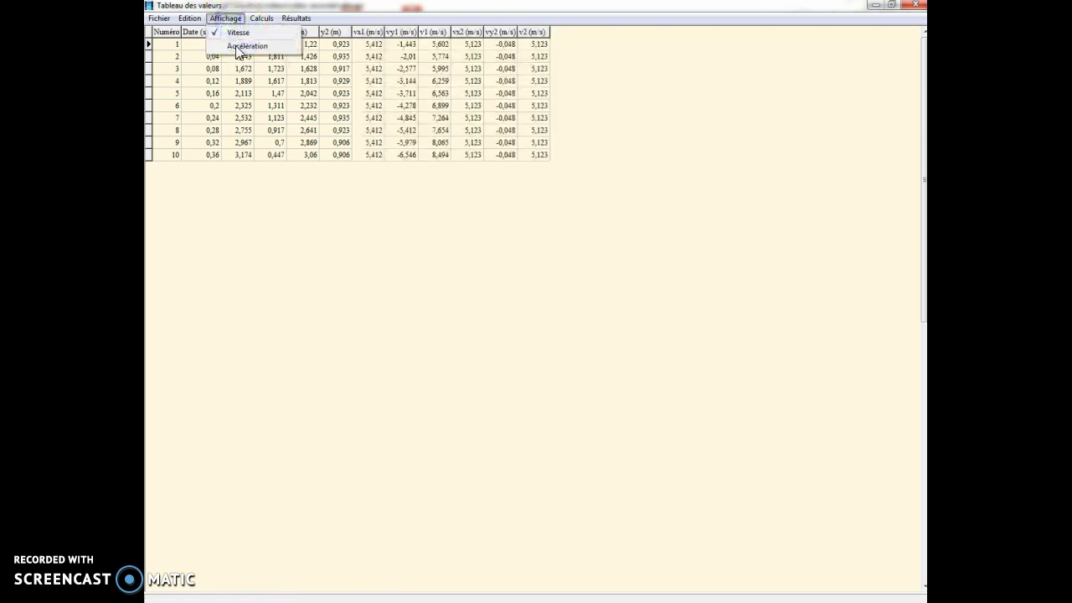
left_click(238, 47)
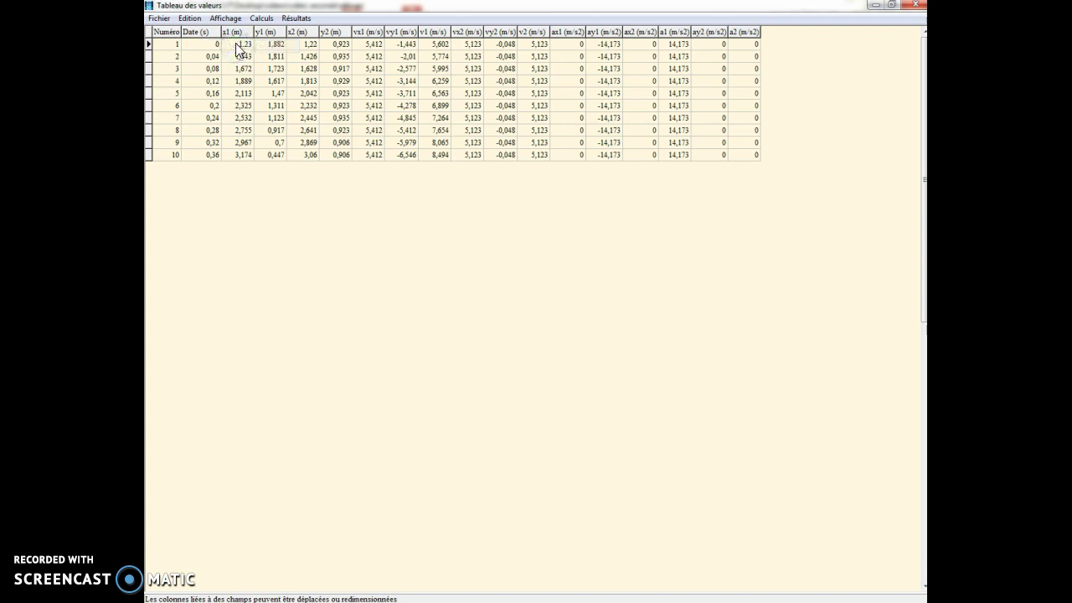
- Open the vector representation of point 1's velocity and adjust the vector scale to 4,12 m.s⁻¹
left_click(289, 19)
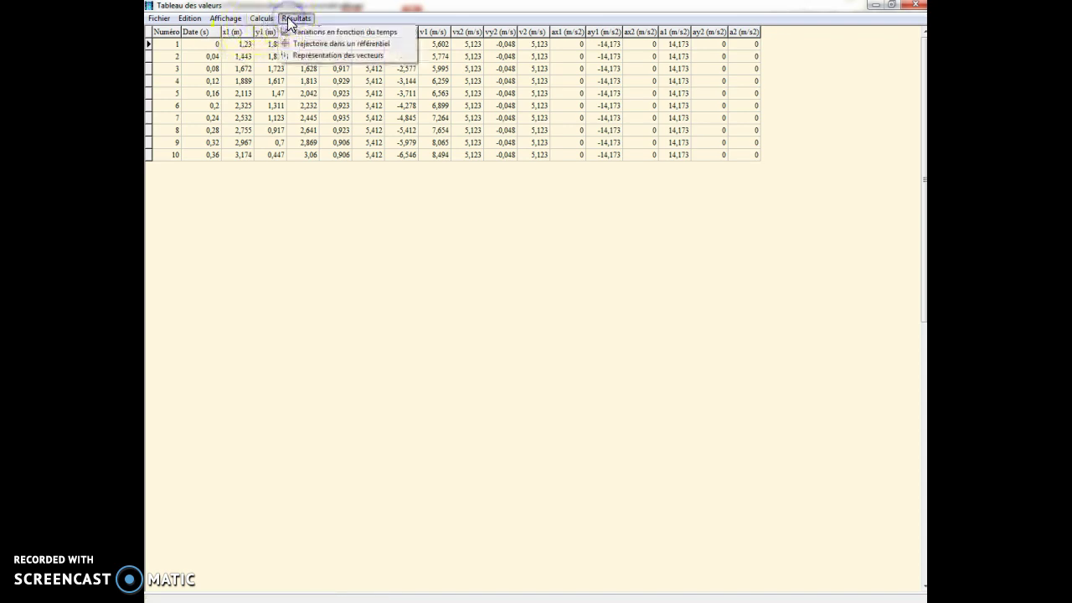
left_click(306, 54)
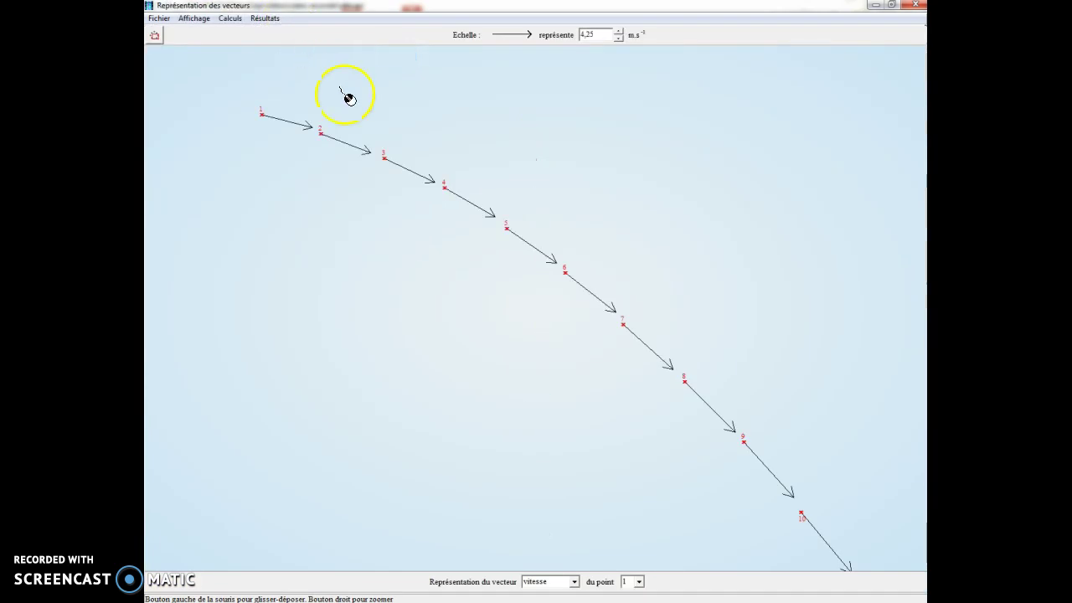
left_click(619, 39)
left_click(618, 31)
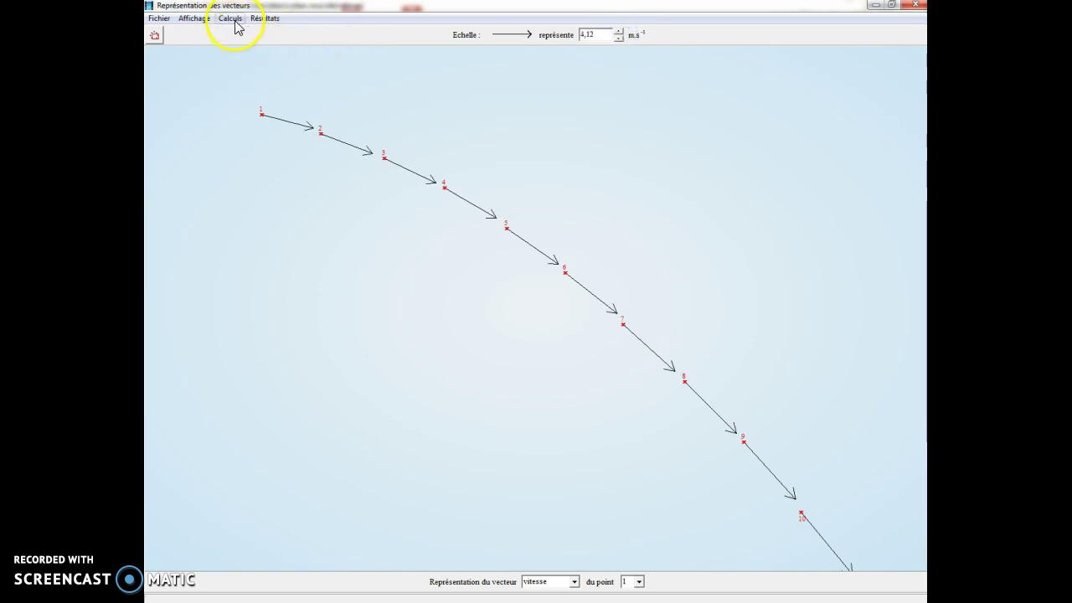
- Return to the video and step back image by image to image 6 to review the marked trajectories
left_click(919, 7)
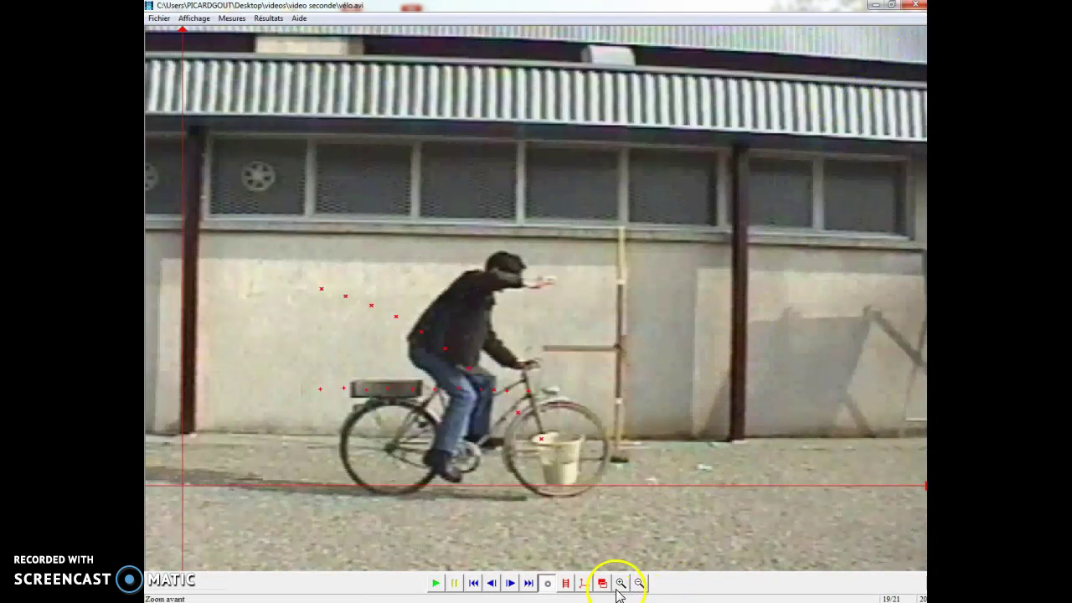
left_click(492, 584)
left_click(492, 584)
left_click(492, 584)
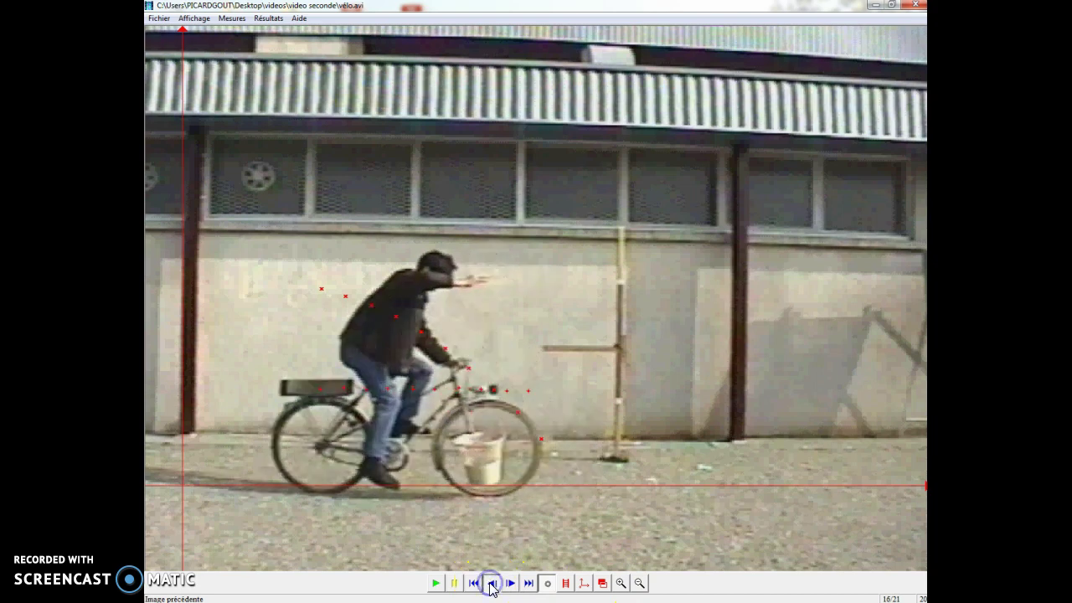
left_click(492, 583)
left_click(491, 584)
left_click(491, 583)
left_click(491, 584)
left_click(492, 584)
left_click(492, 583)
left_click(491, 584)
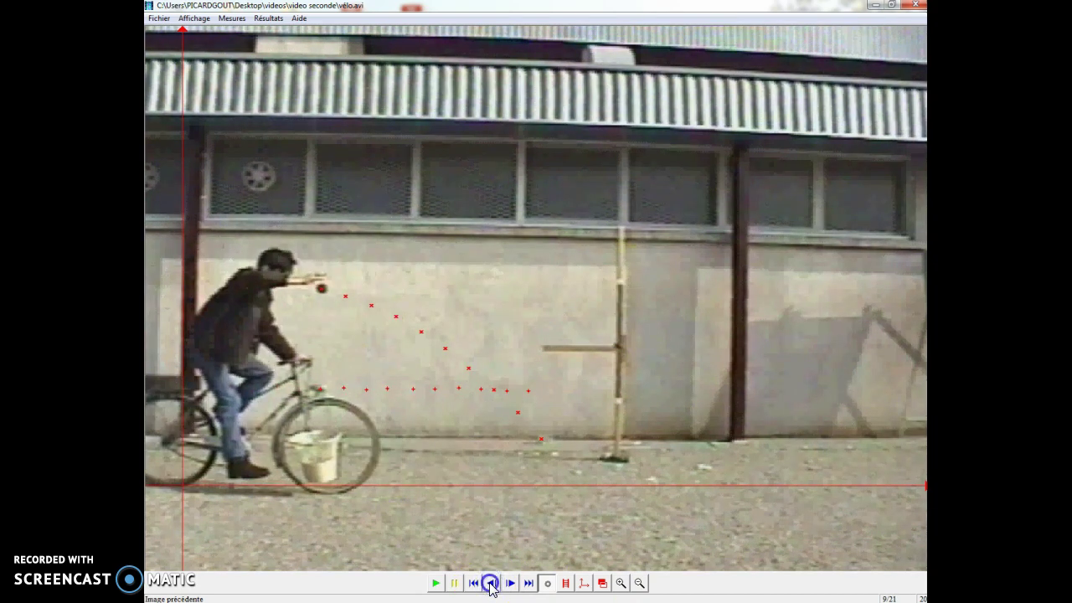
left_click(492, 583)
left_click(492, 584)
left_click(492, 583)
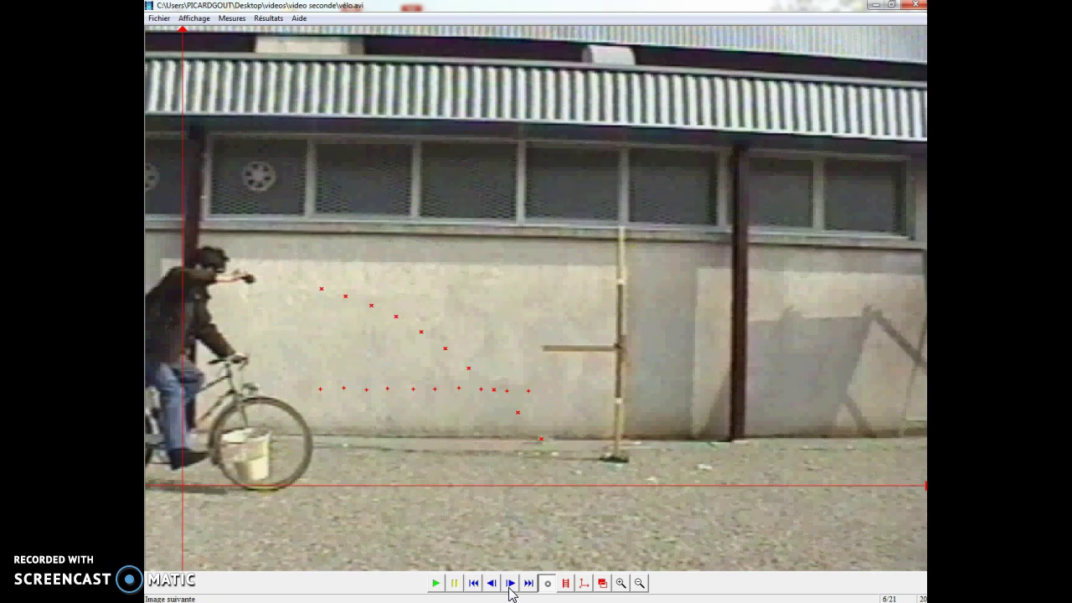